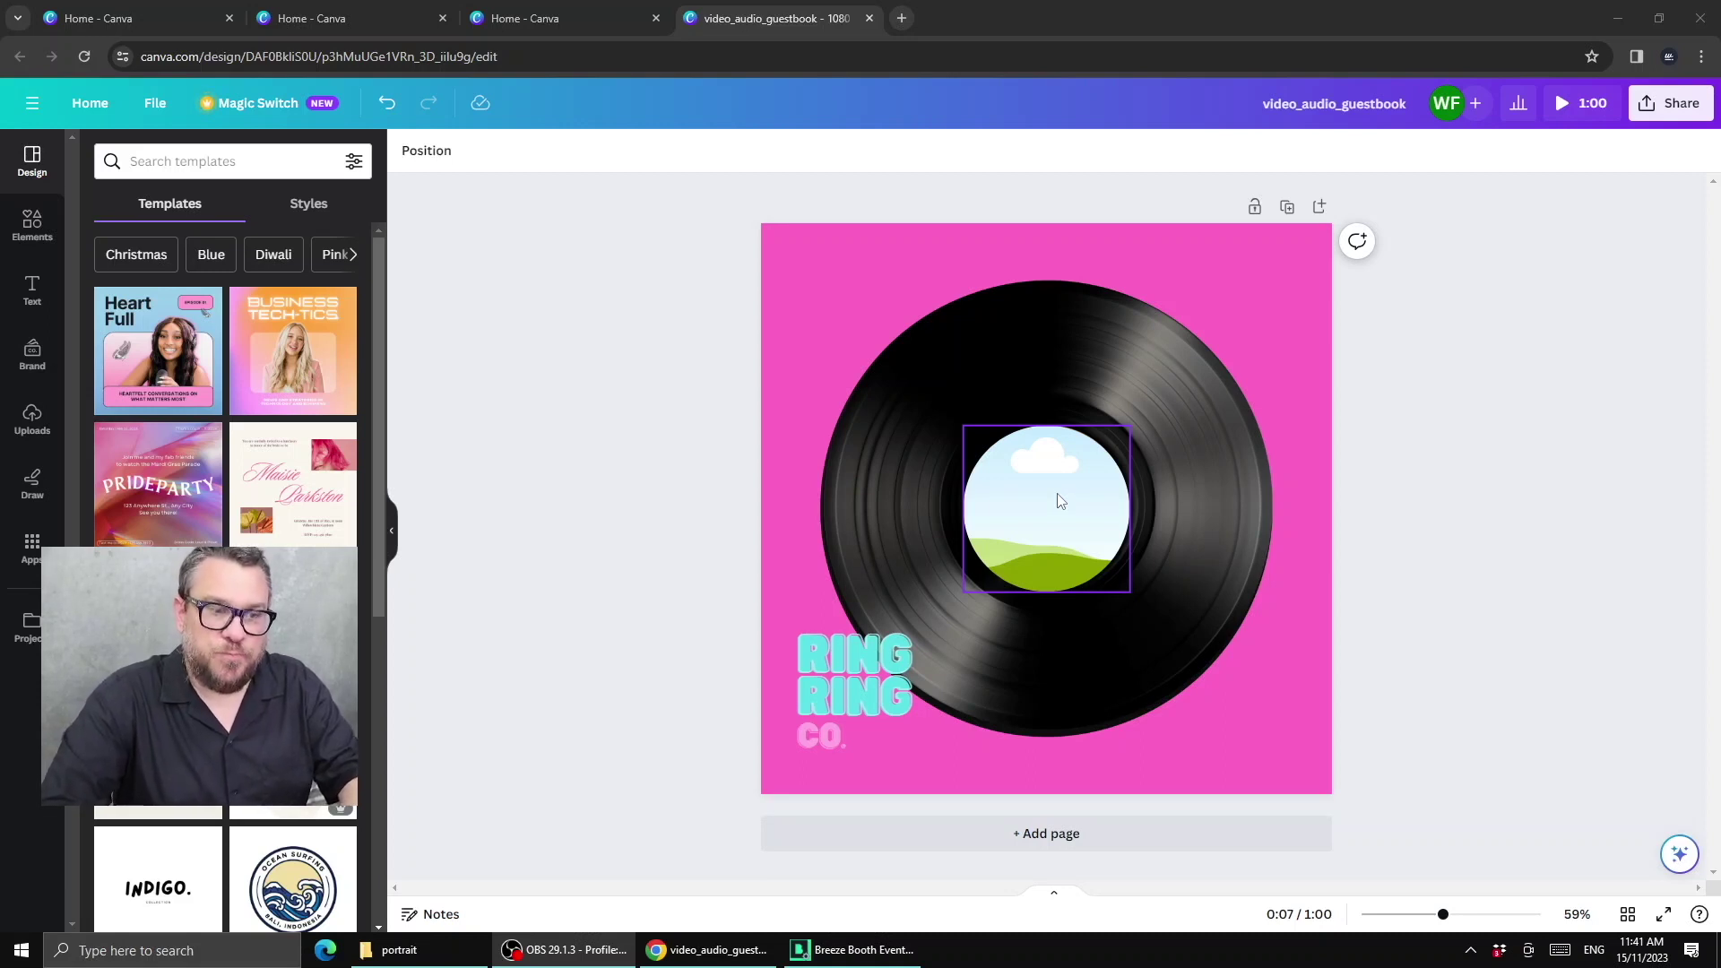
Step: Preview the one-minute spinning vinyl animation on the timeline, pause at 0:18, and select the centre label image
click(1054, 897)
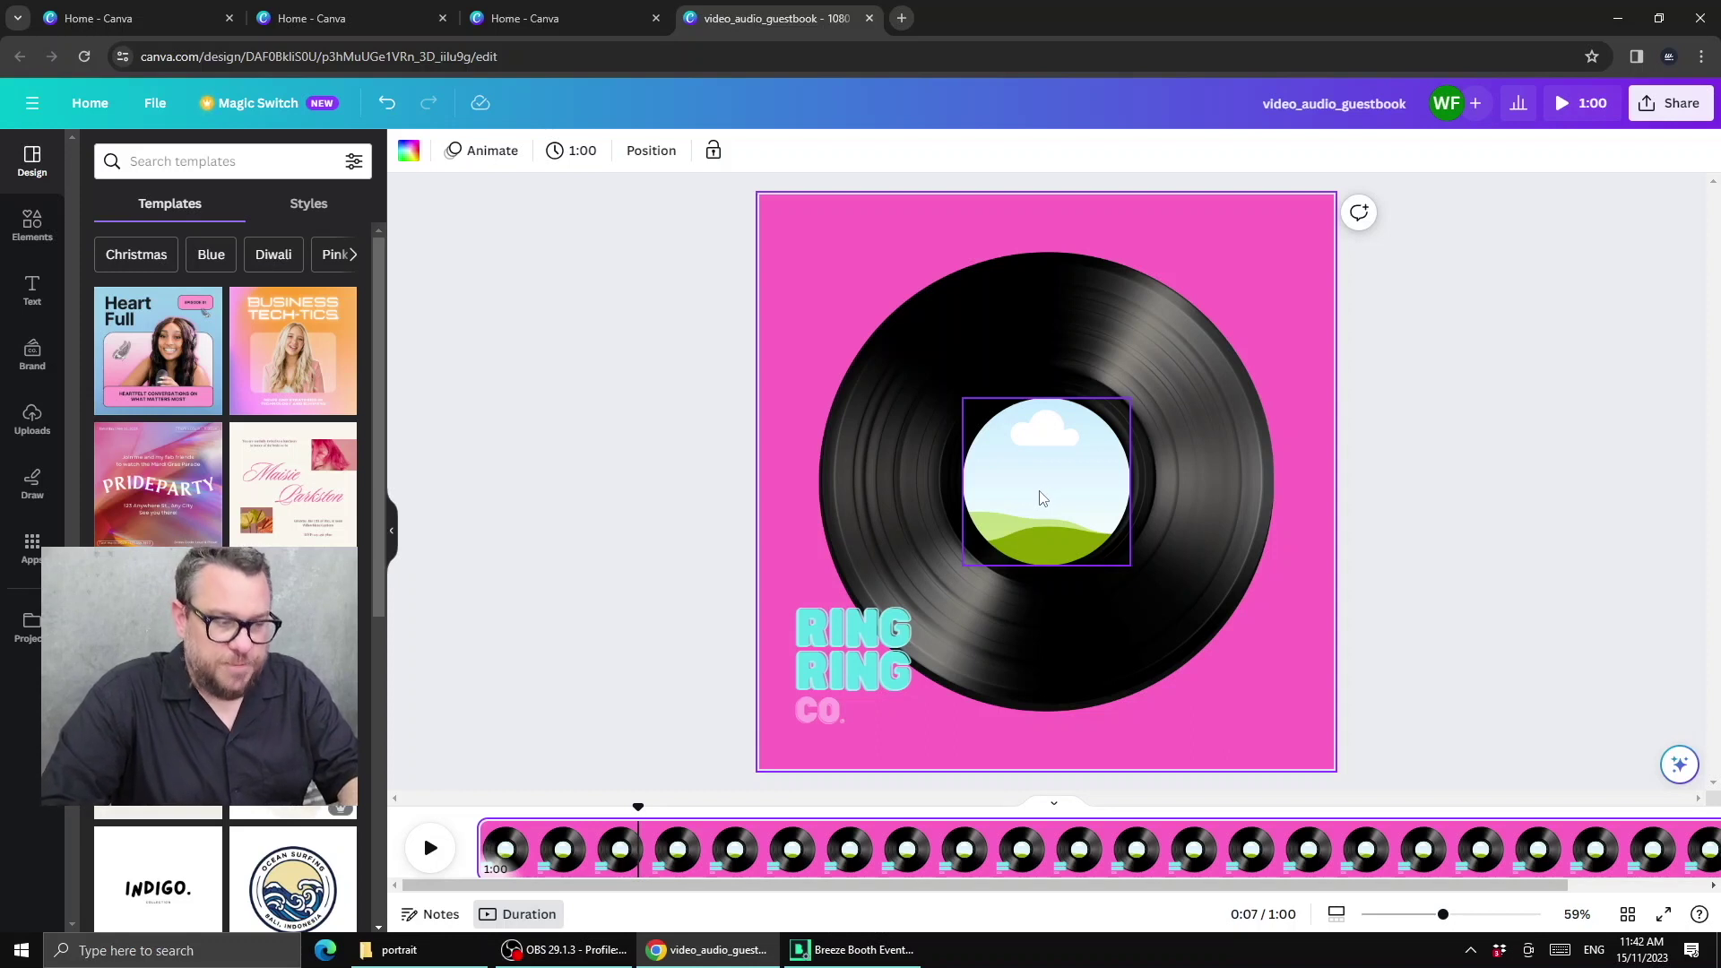
click(428, 848)
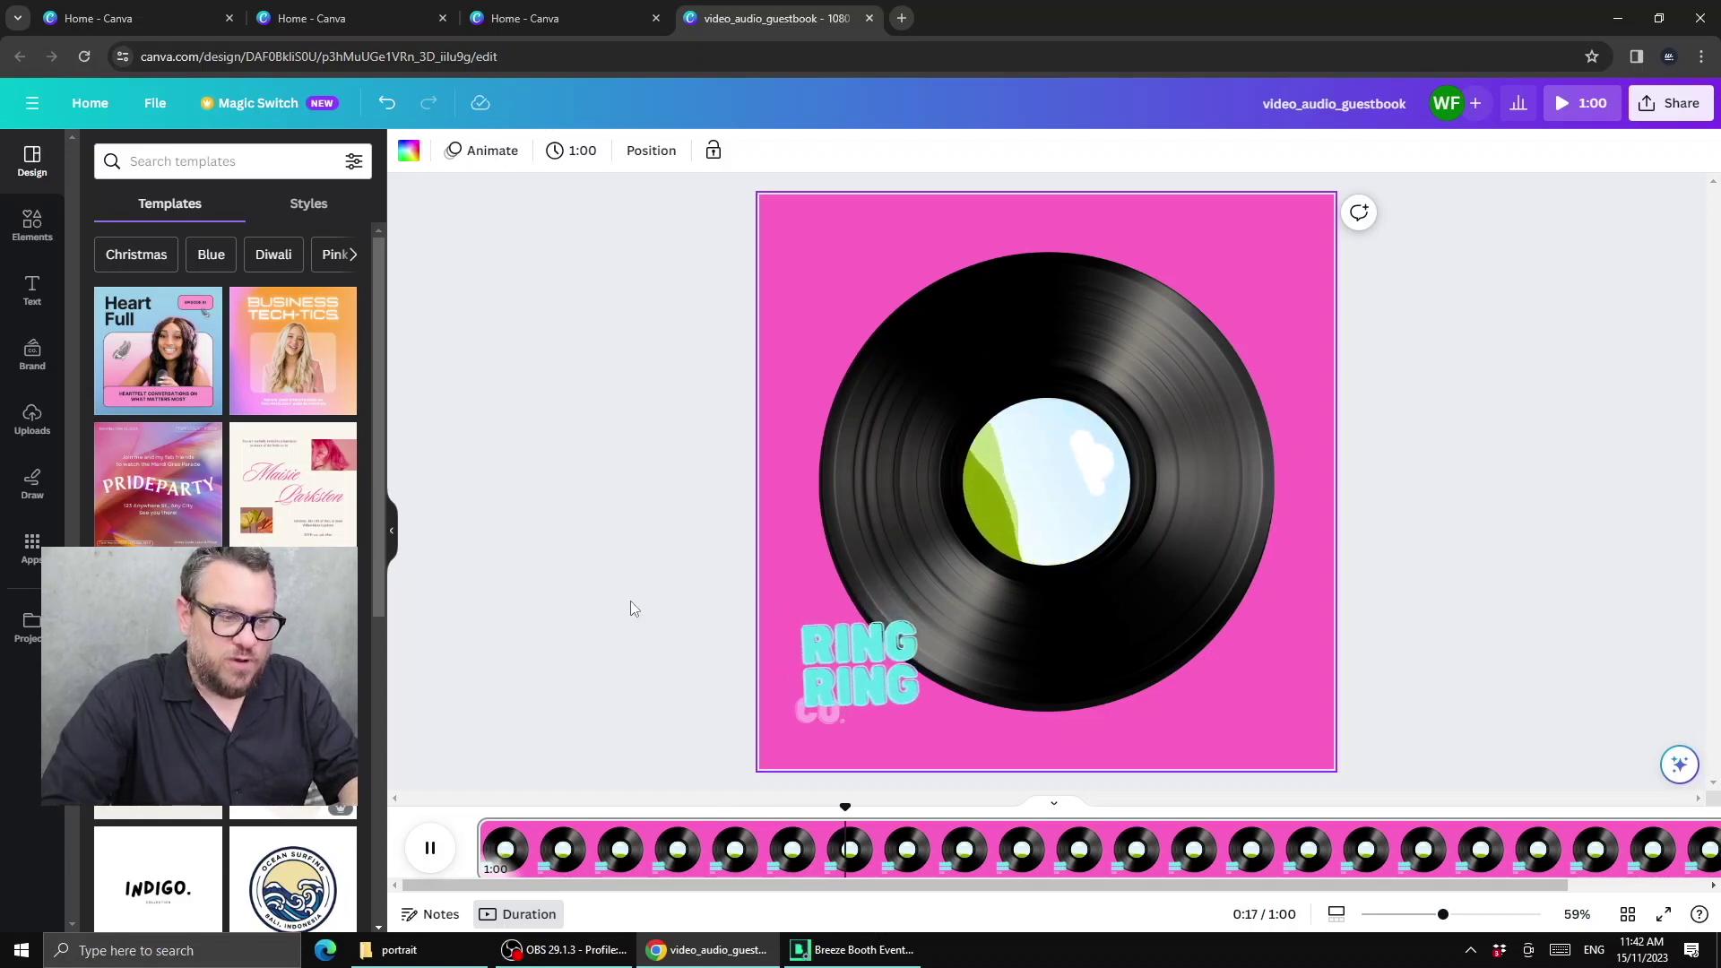
click(431, 848)
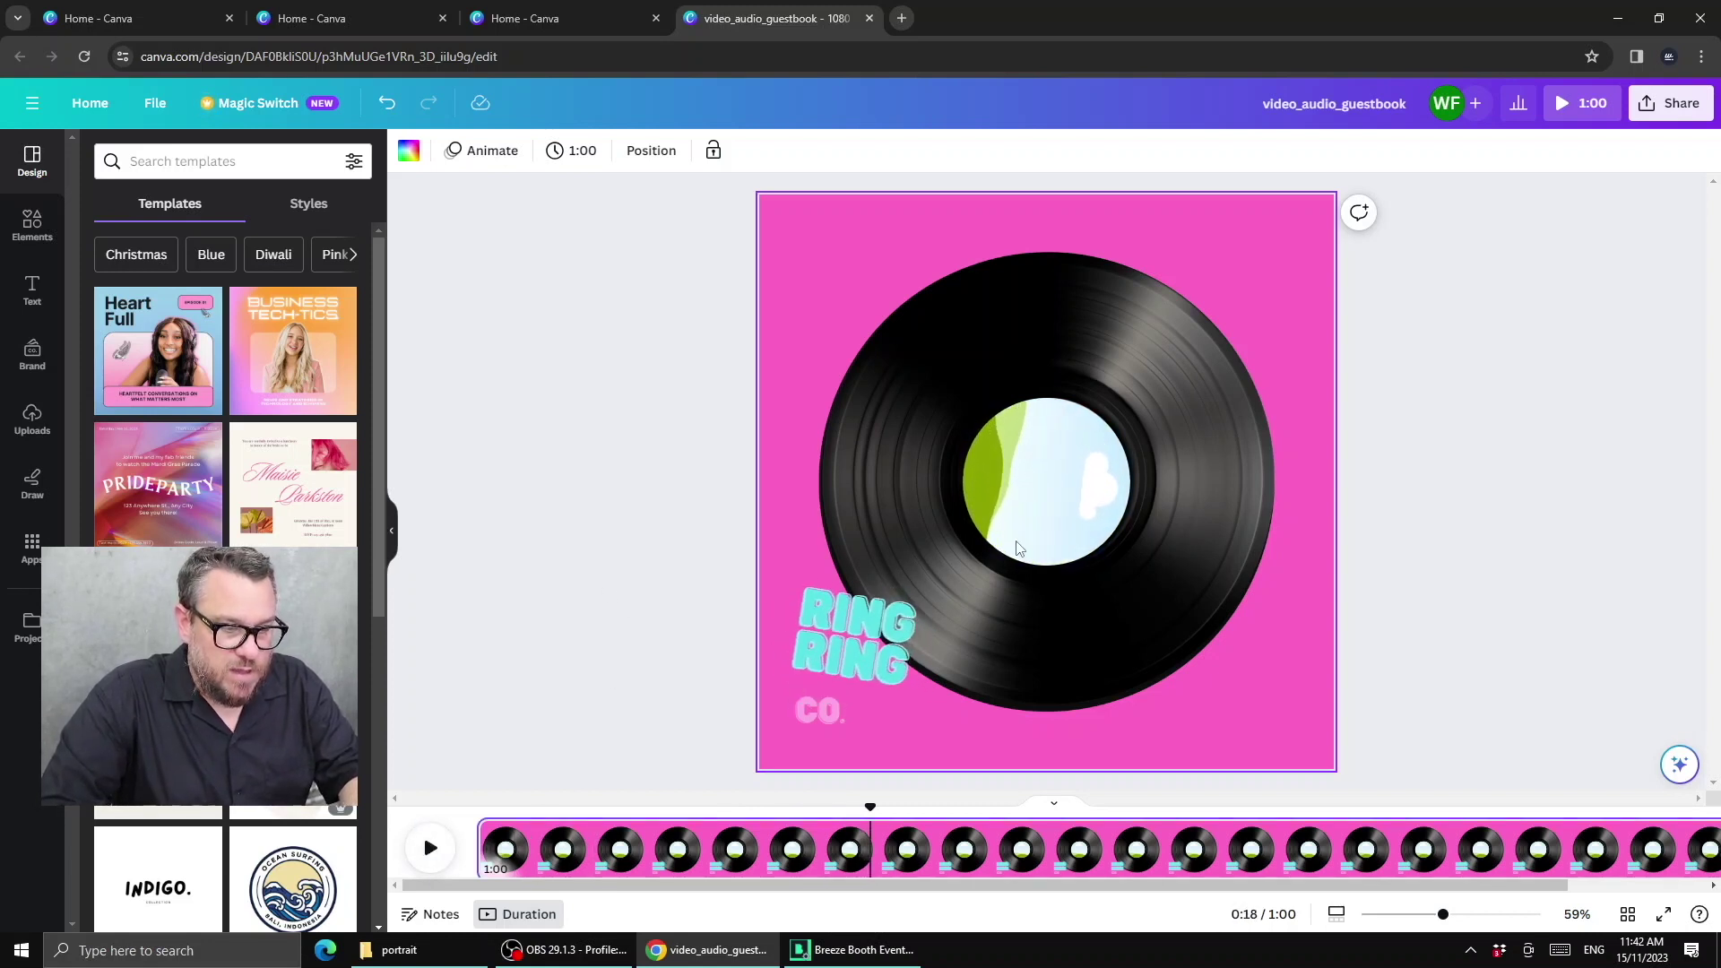
click(1050, 475)
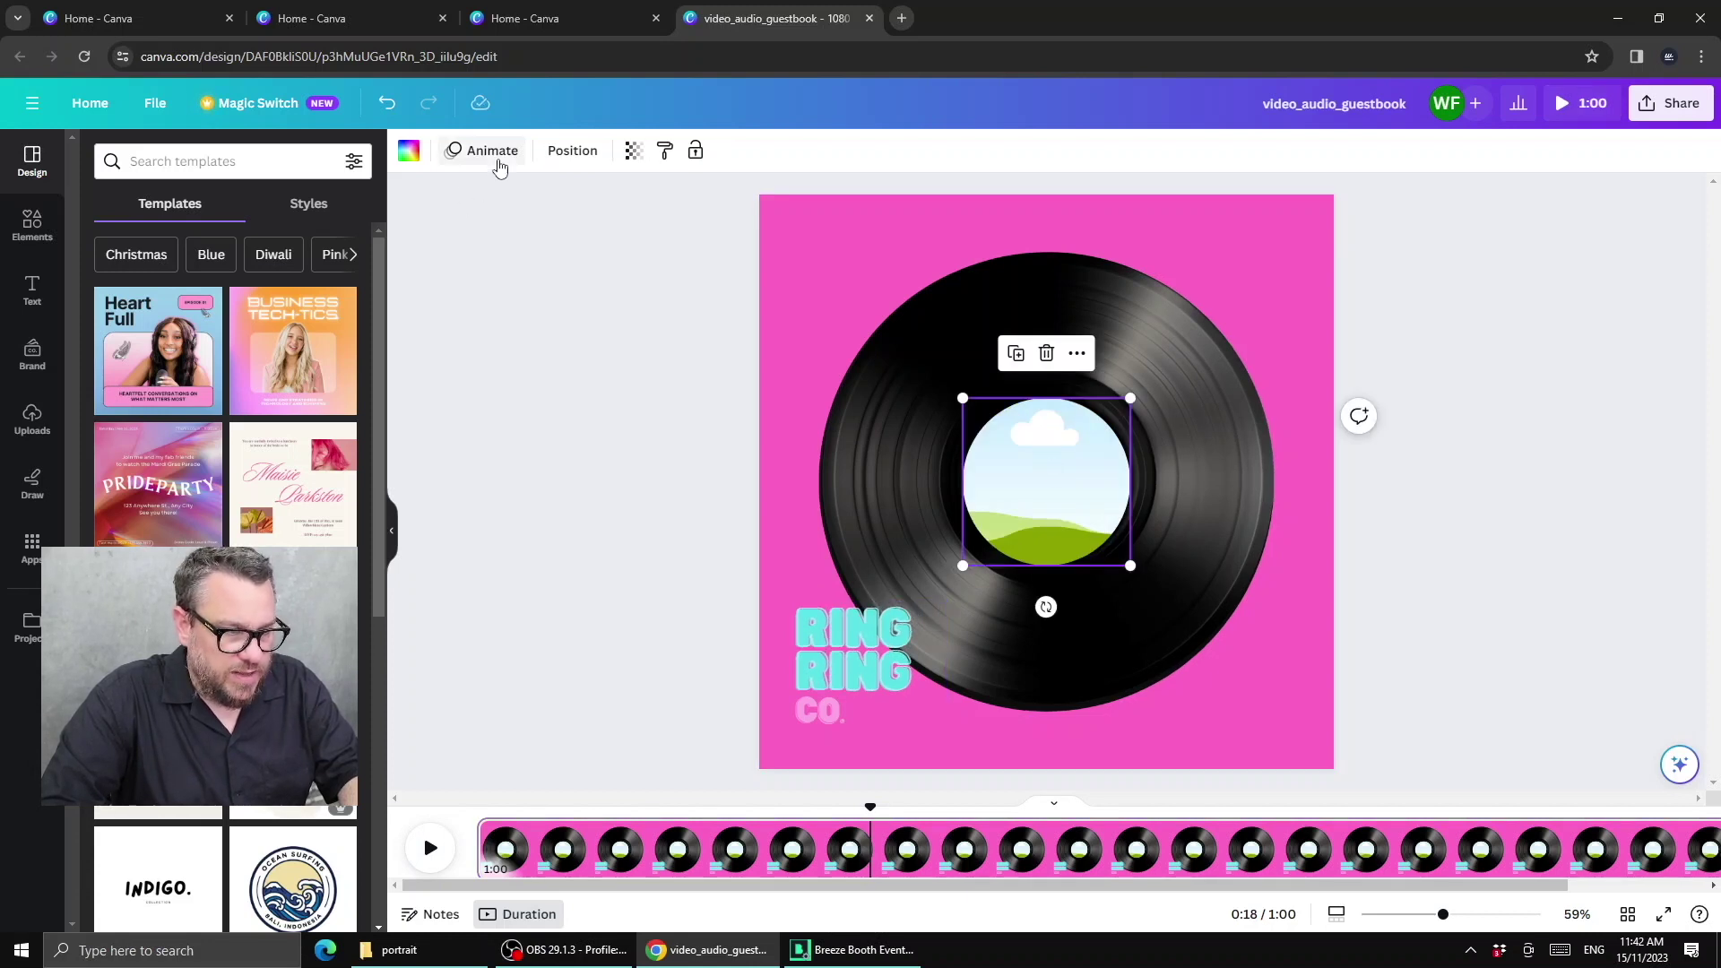
click(498, 154)
scroll(258, 461, down, 3)
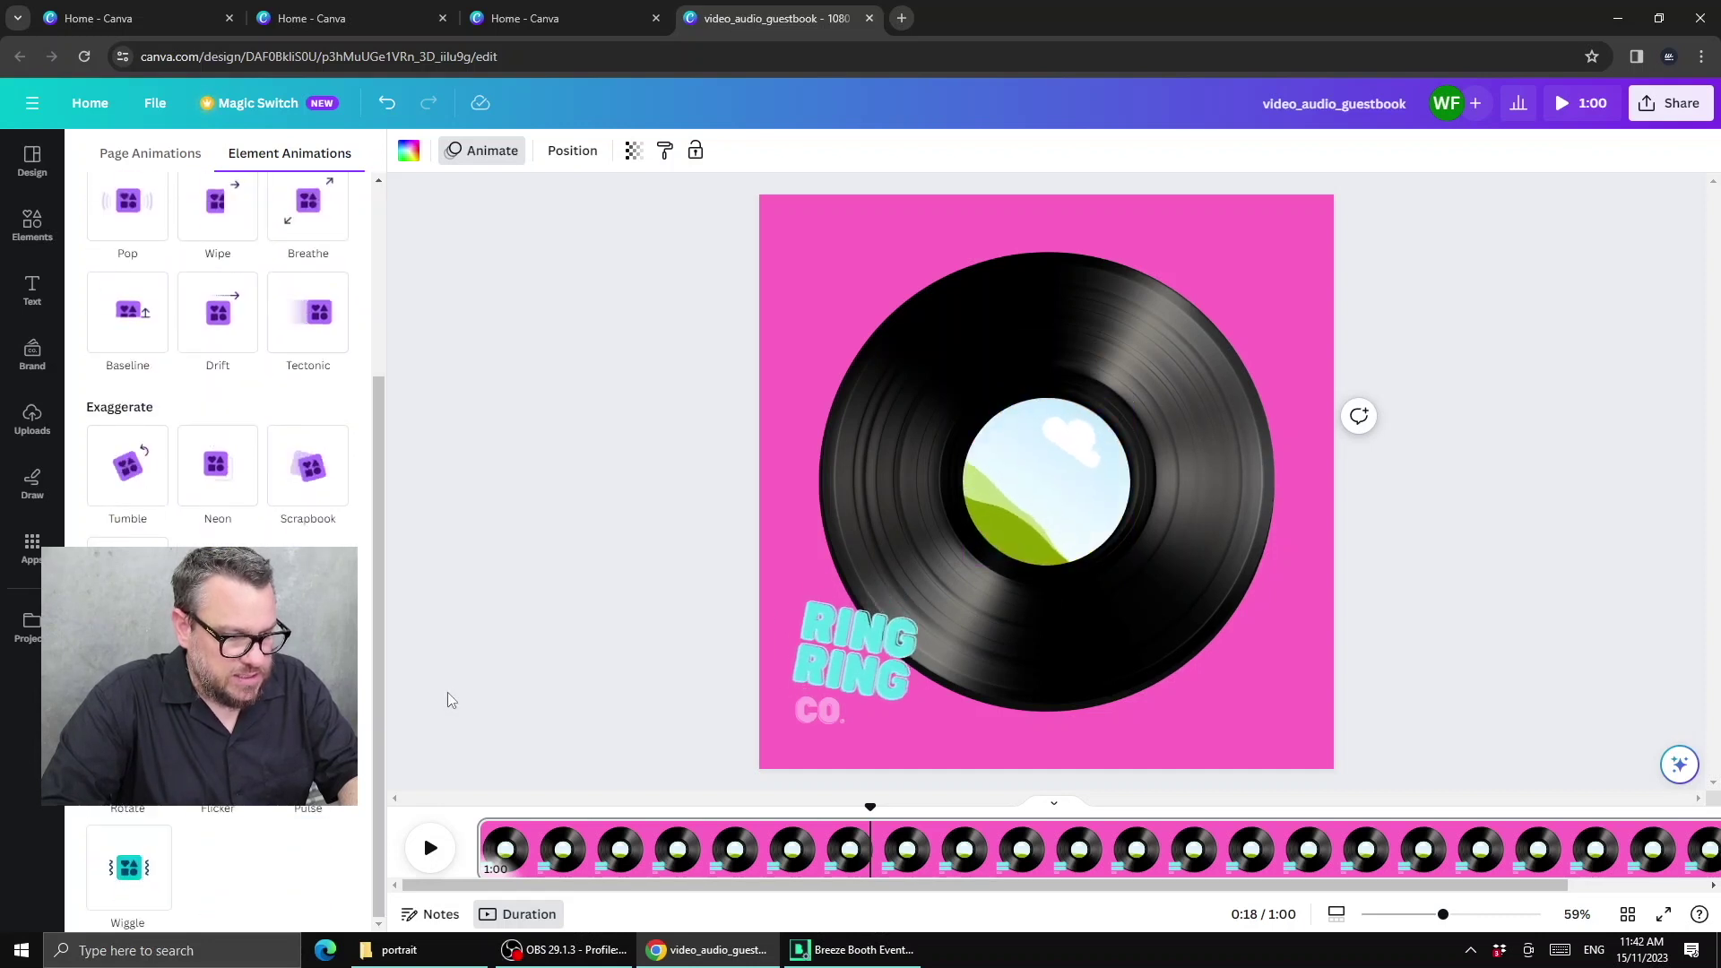
click(1031, 450)
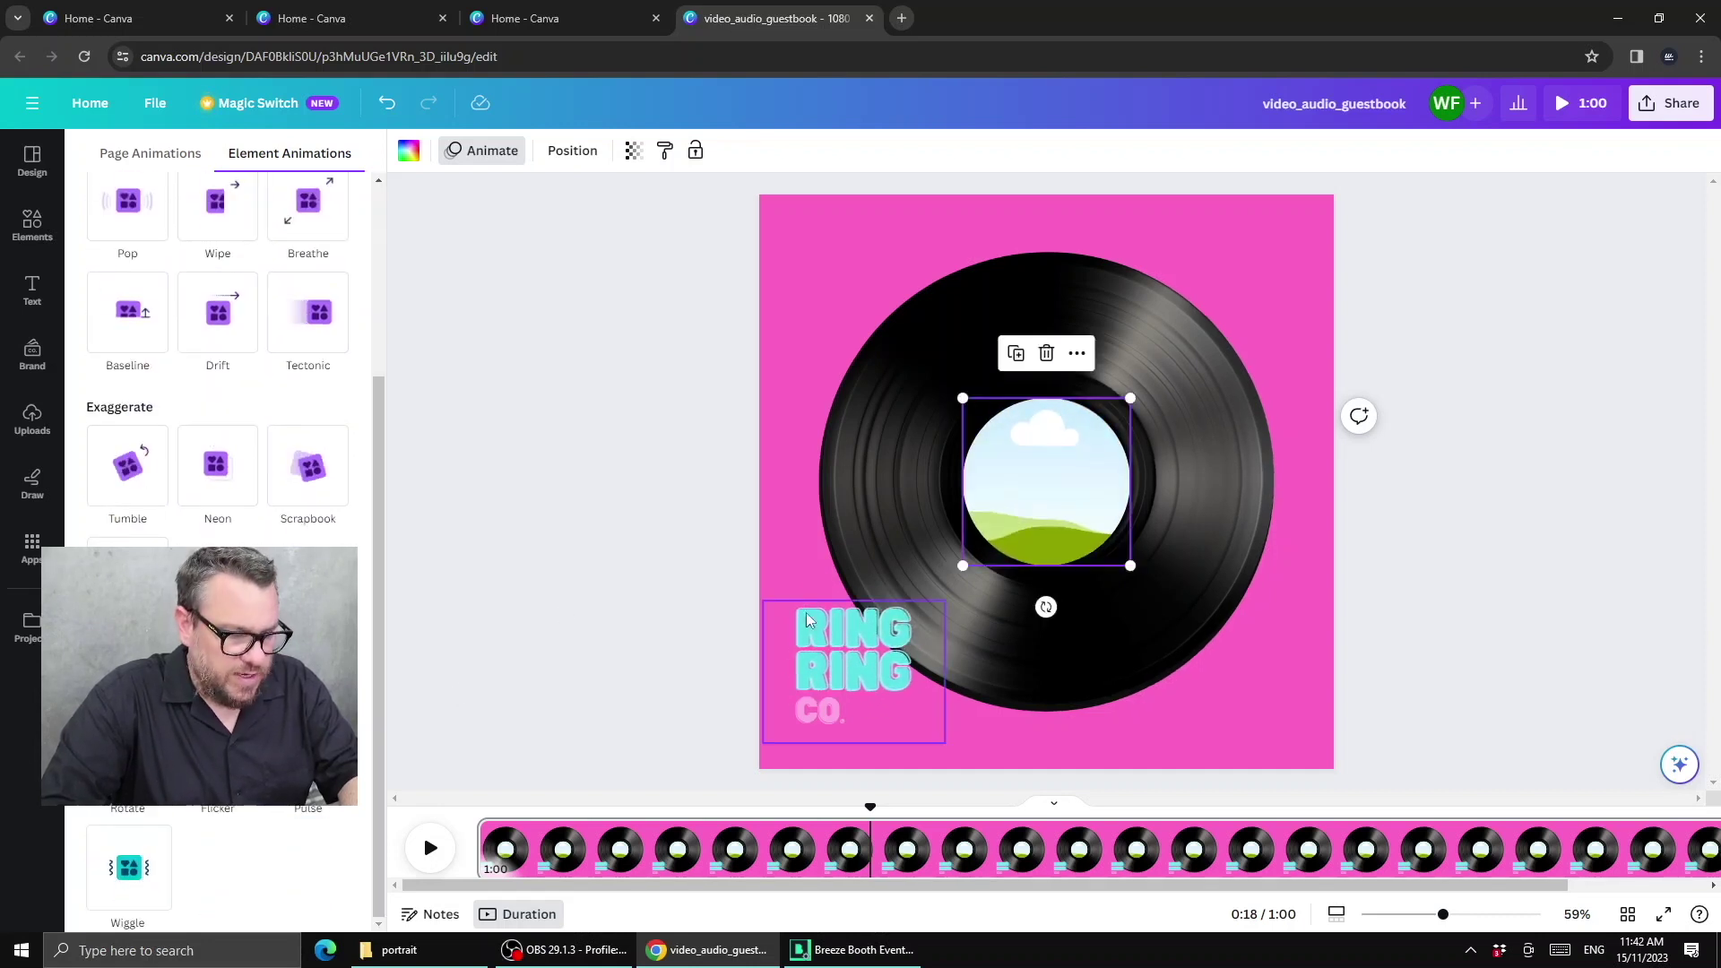
click(838, 661)
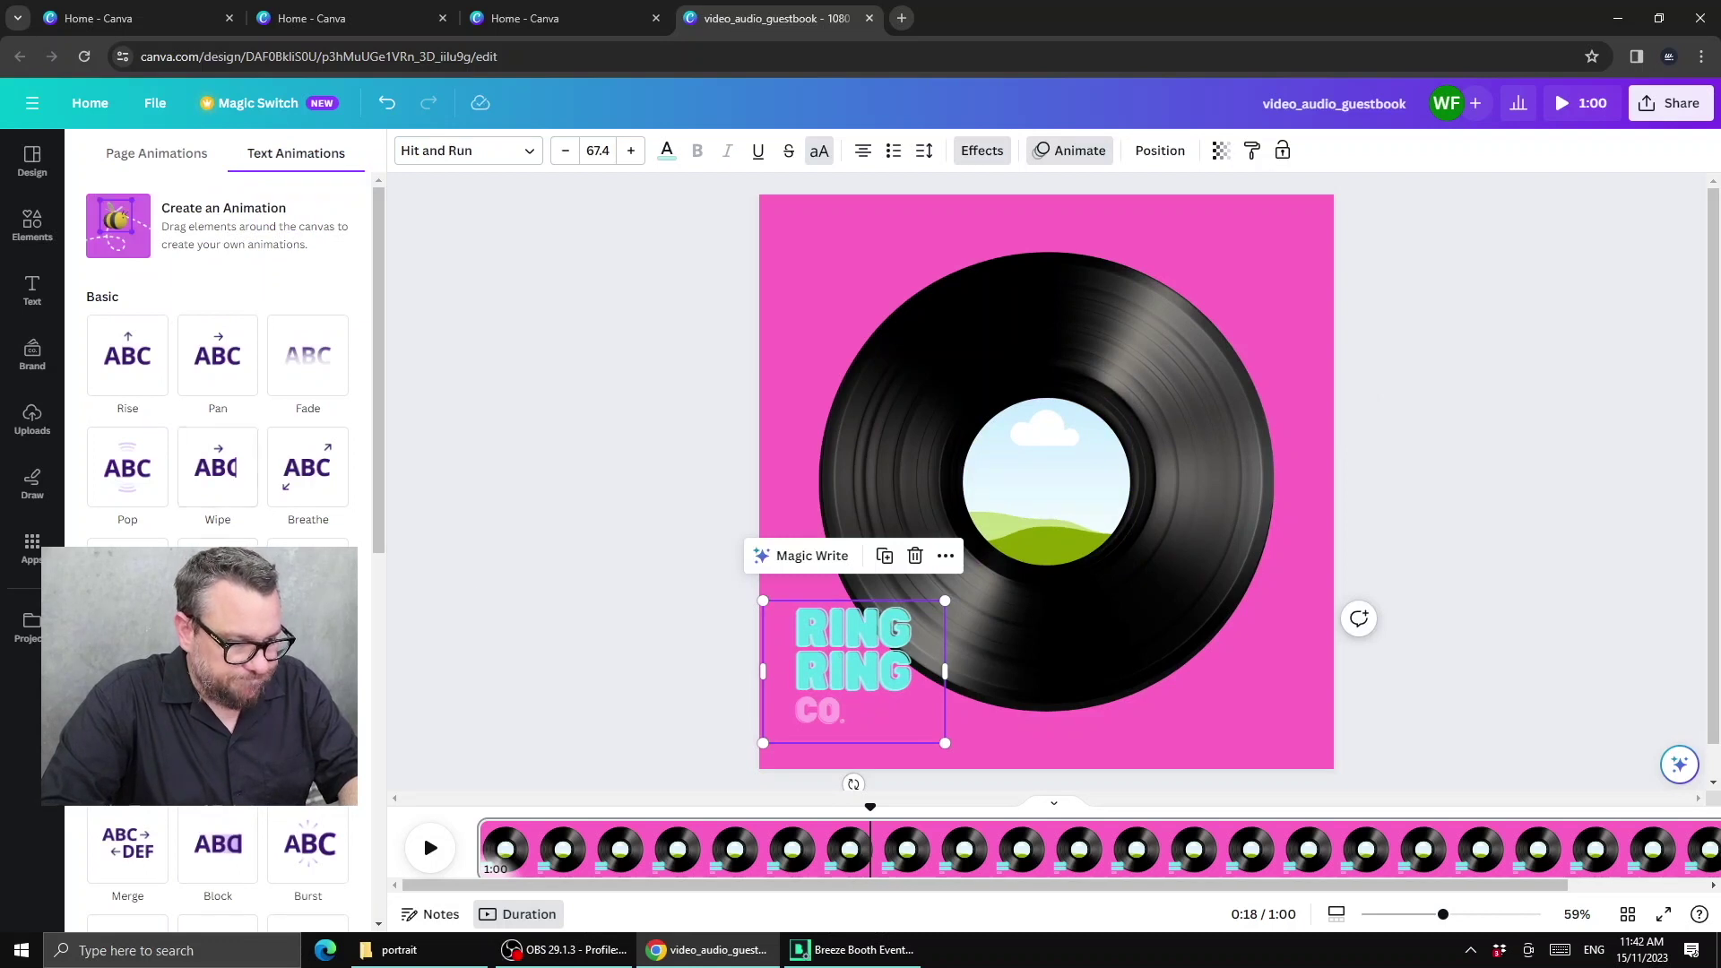
click(127, 868)
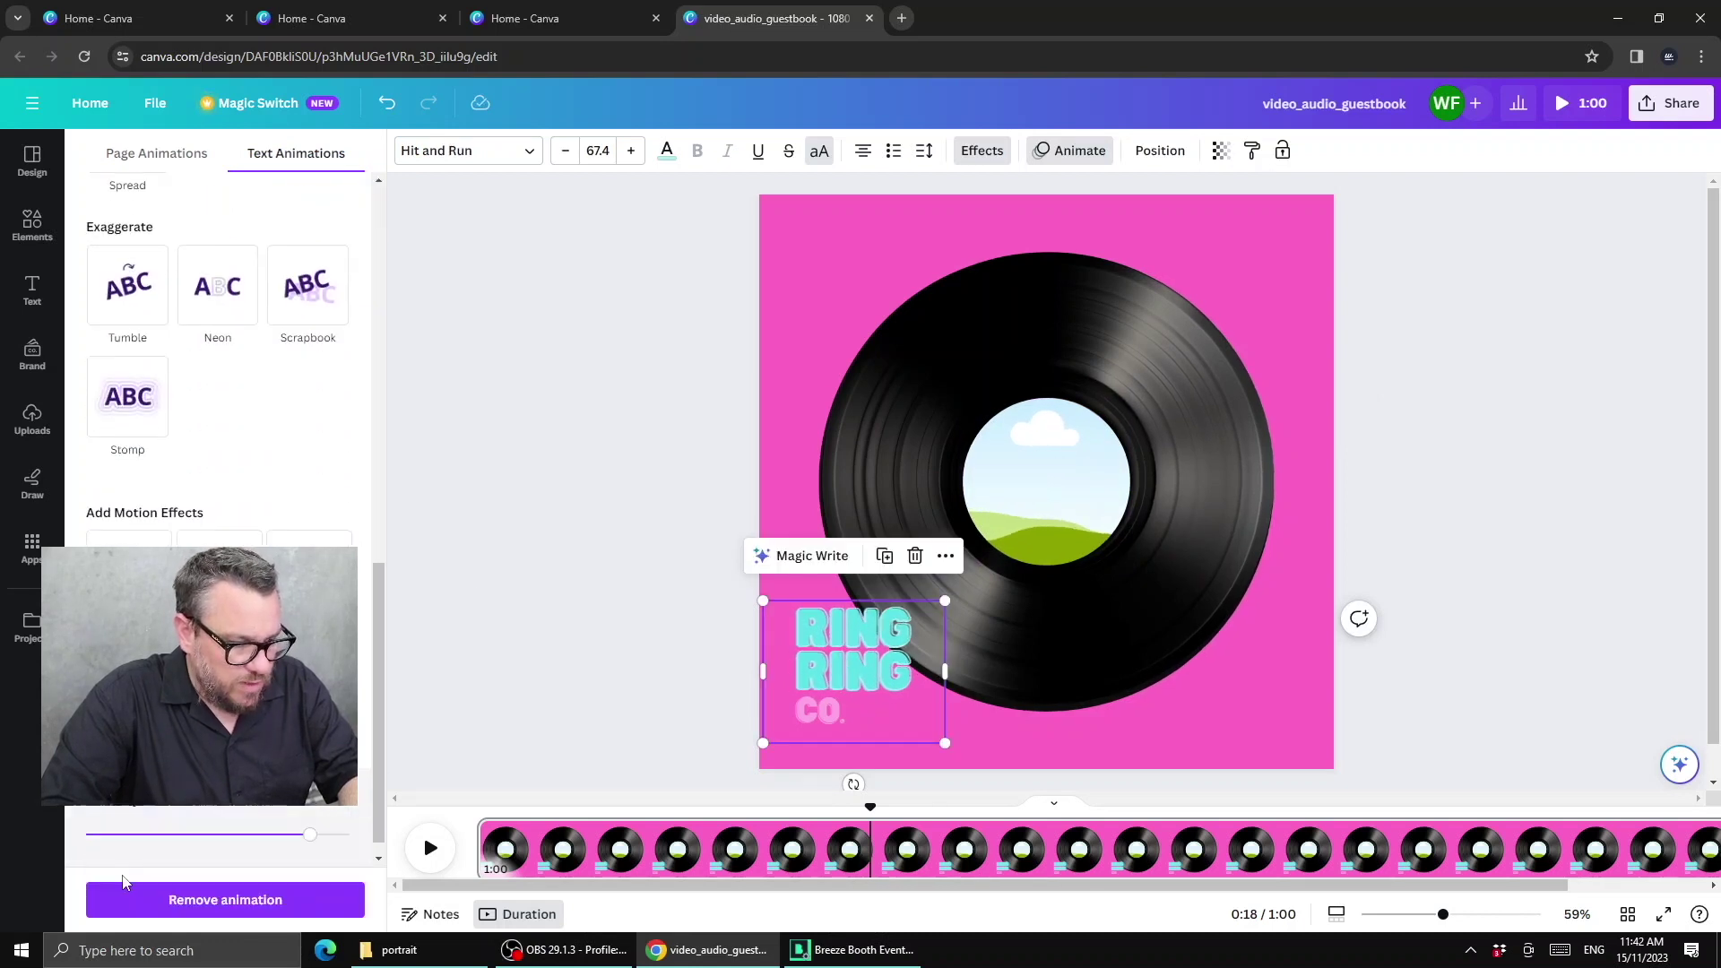
click(225, 899)
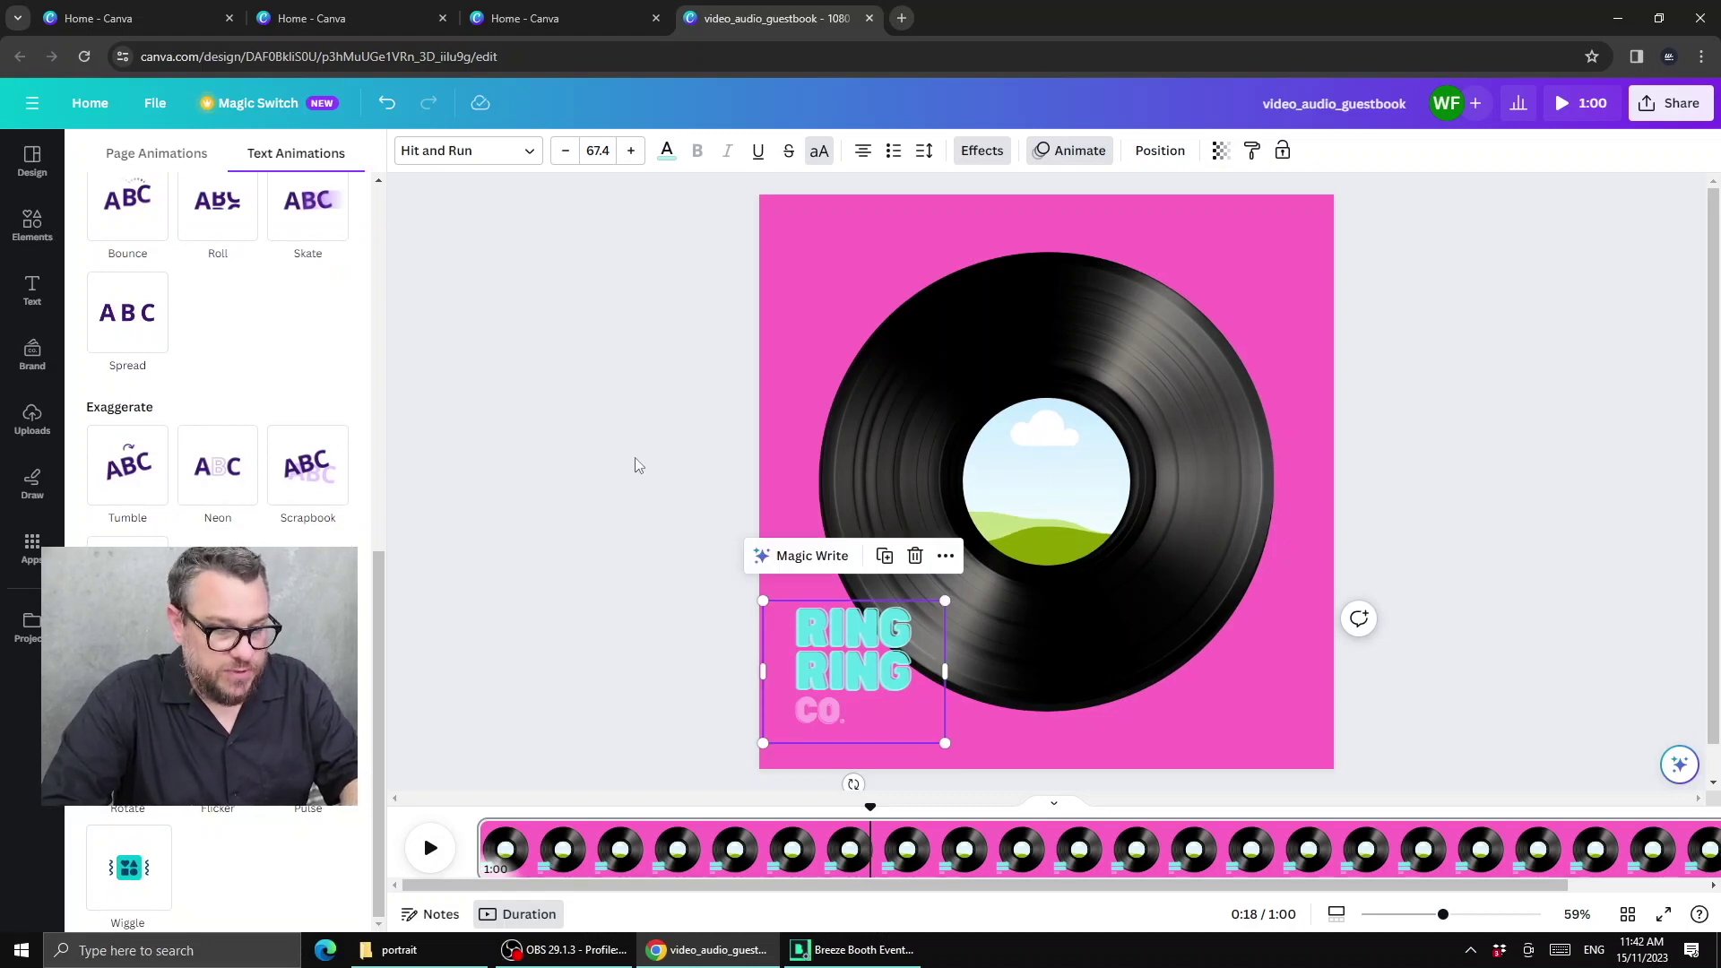
click(1103, 502)
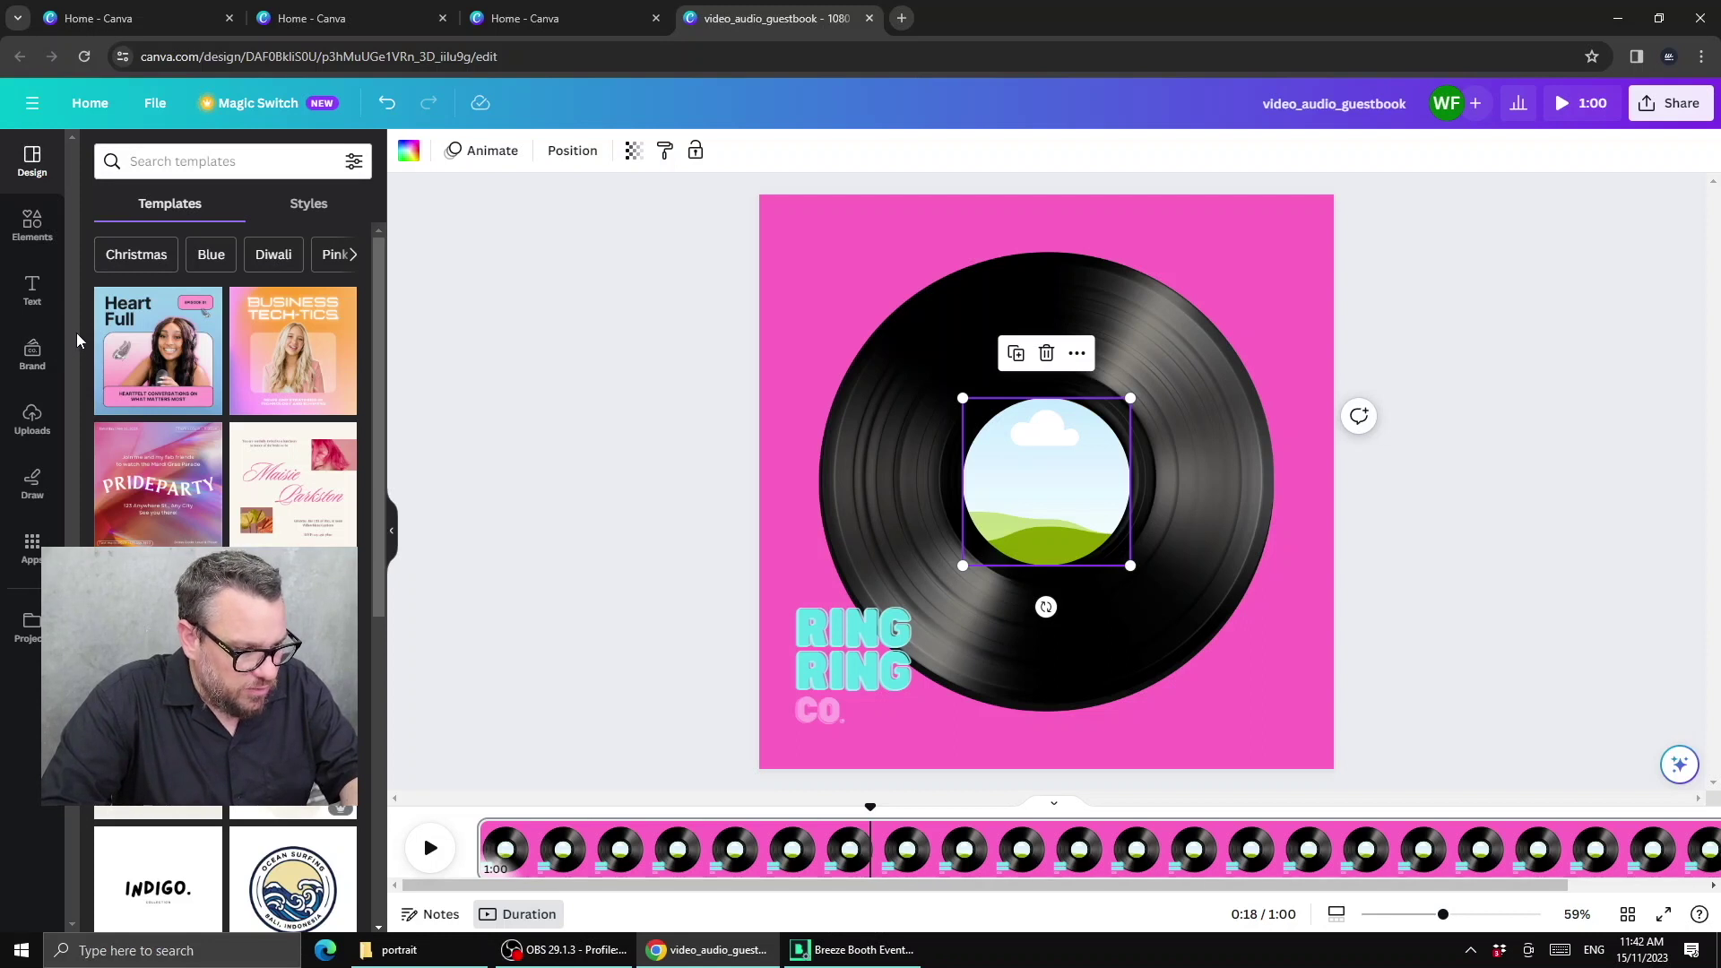
Step: Search templates for 'couple portrait' and view the Pink Illustration Couple Love Facebook Profile Picture template
click(167, 167)
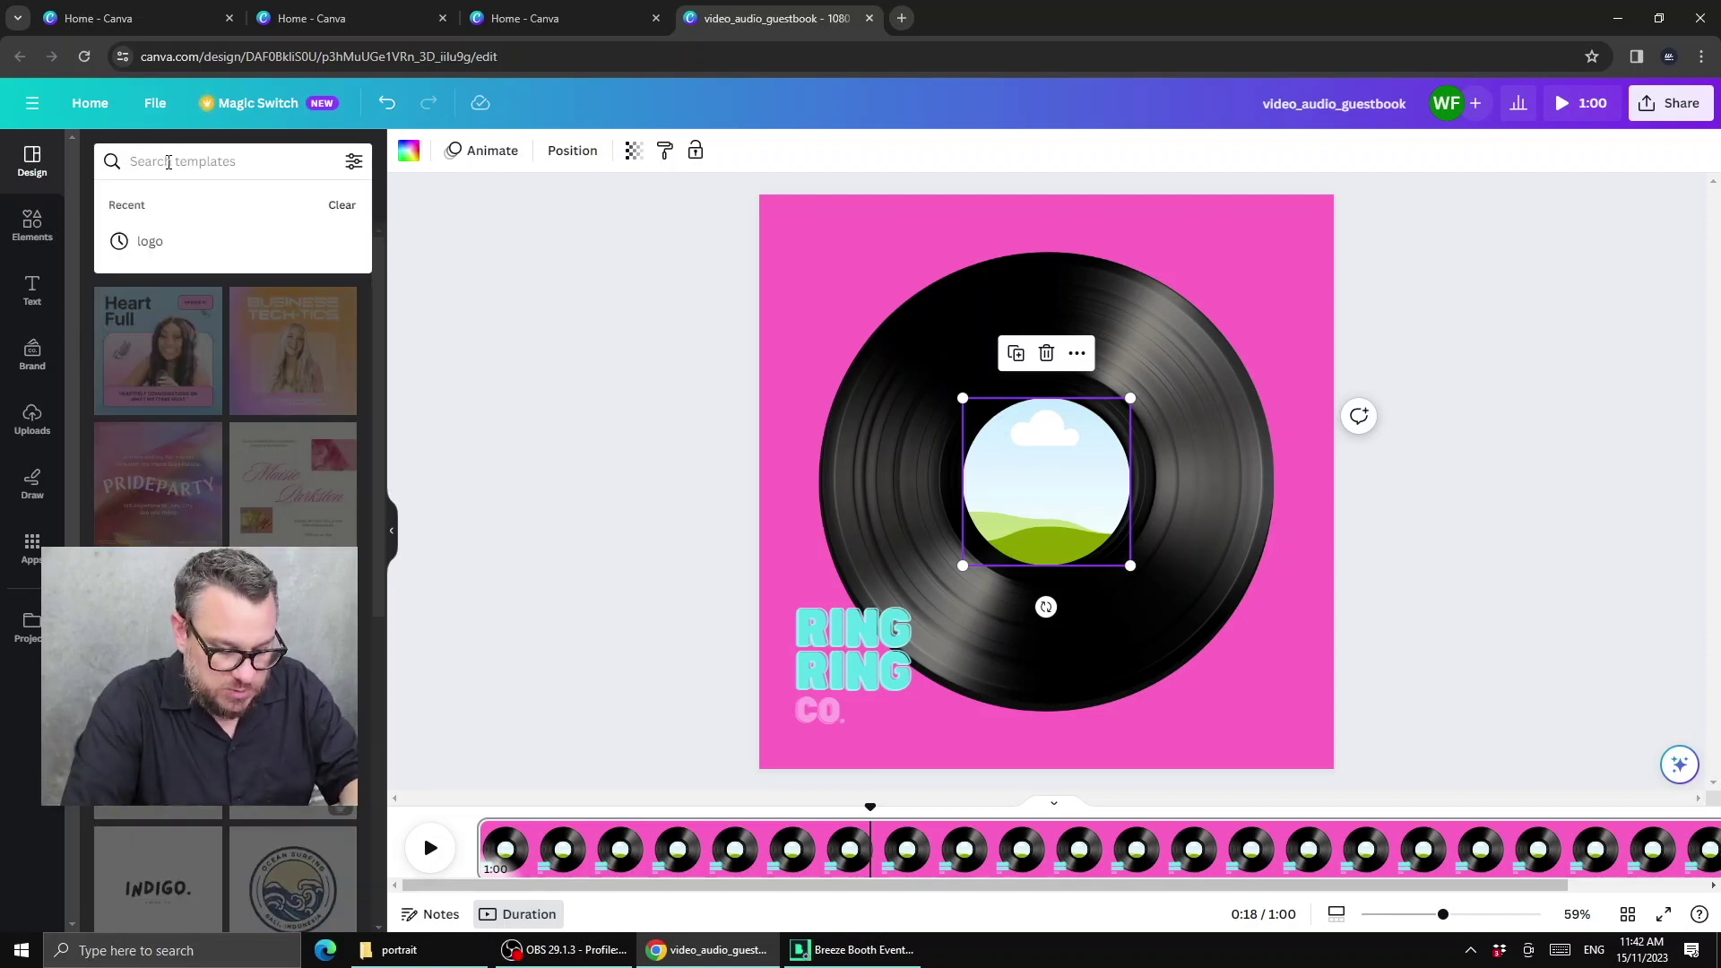
text(coup)
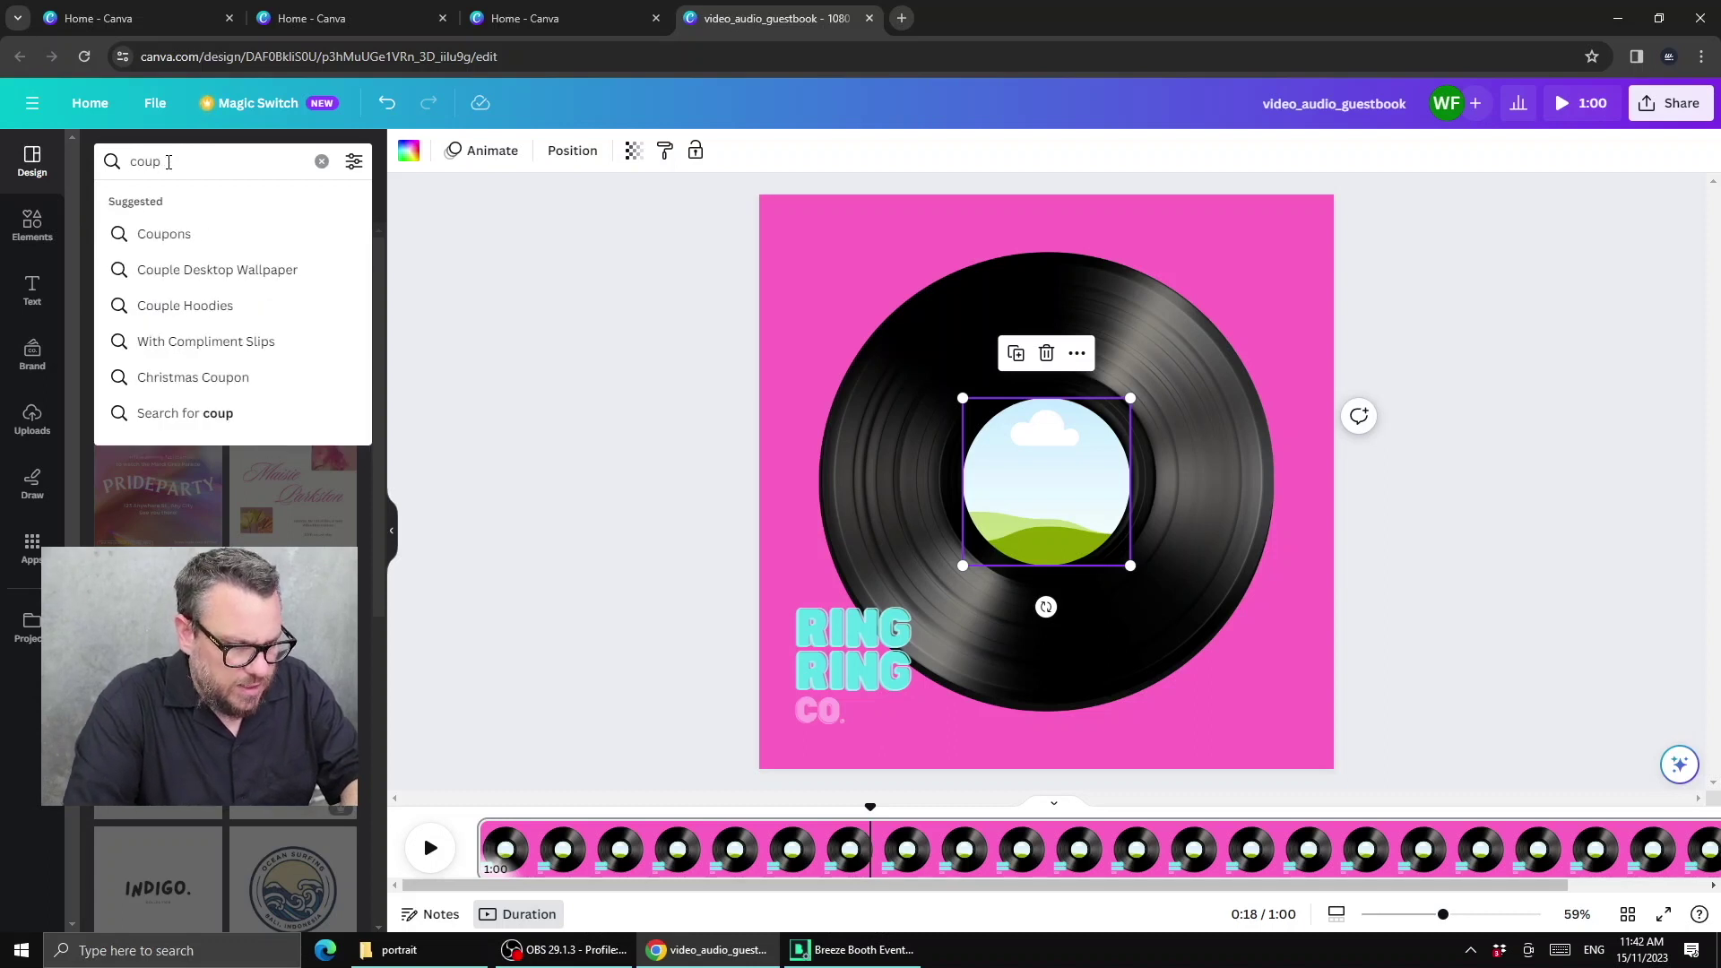
text(le portrait)
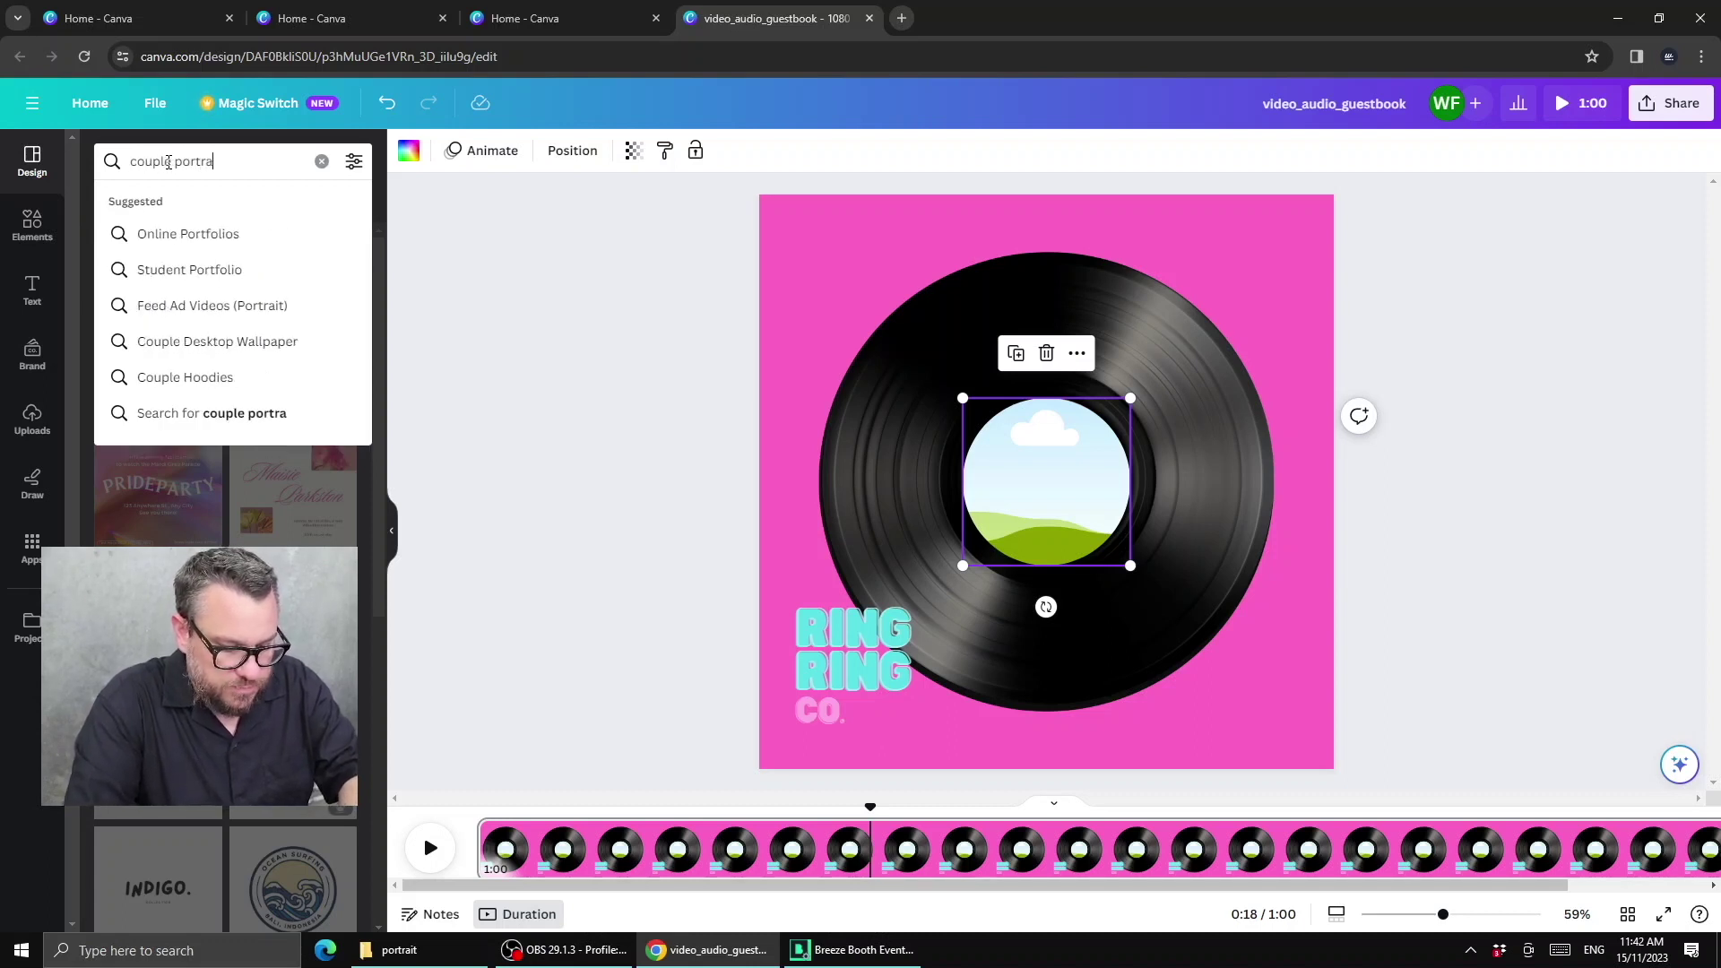
key(Return)
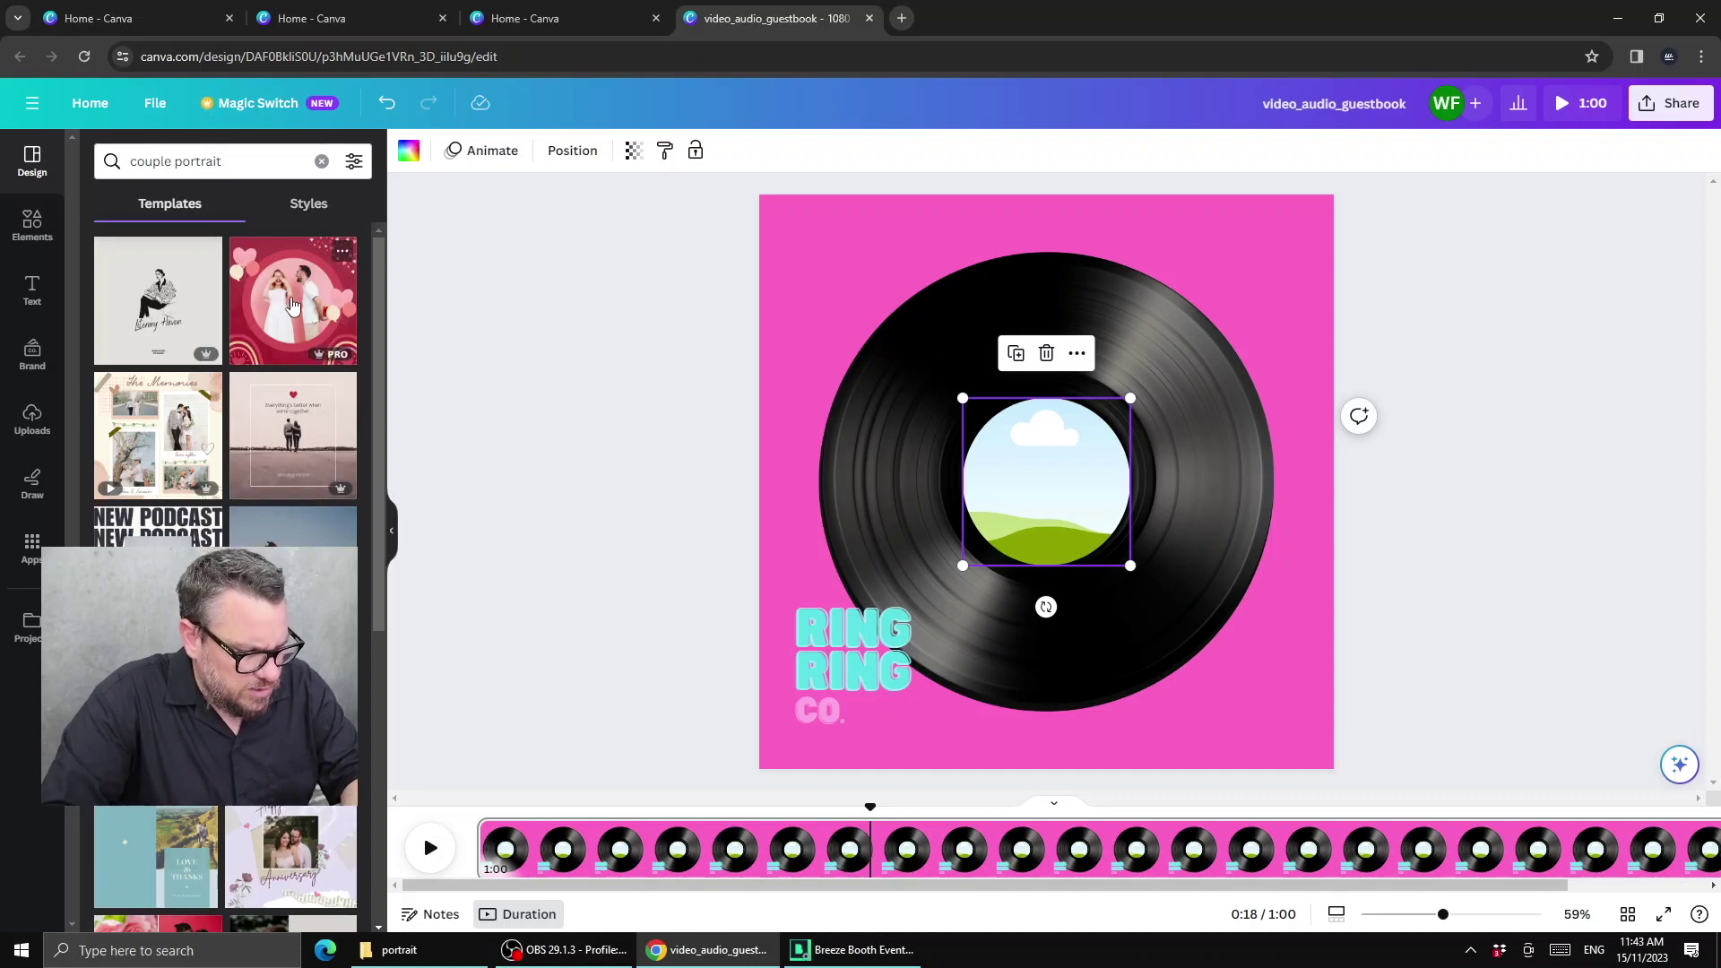
click(290, 304)
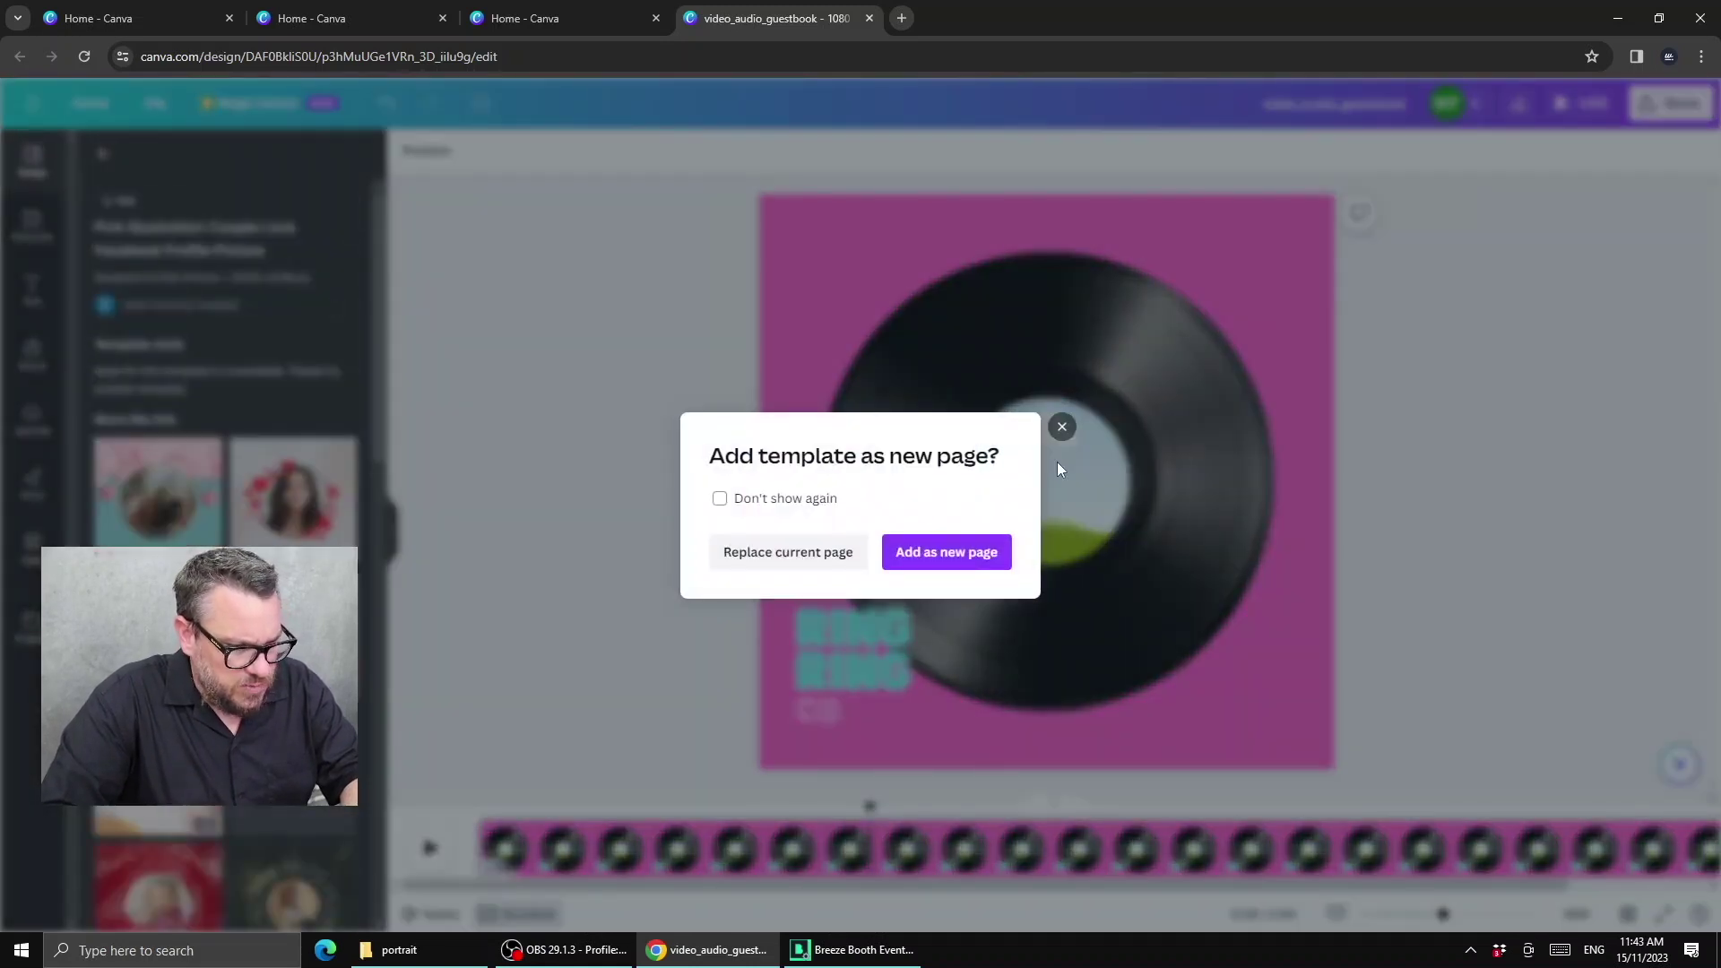
click(1062, 428)
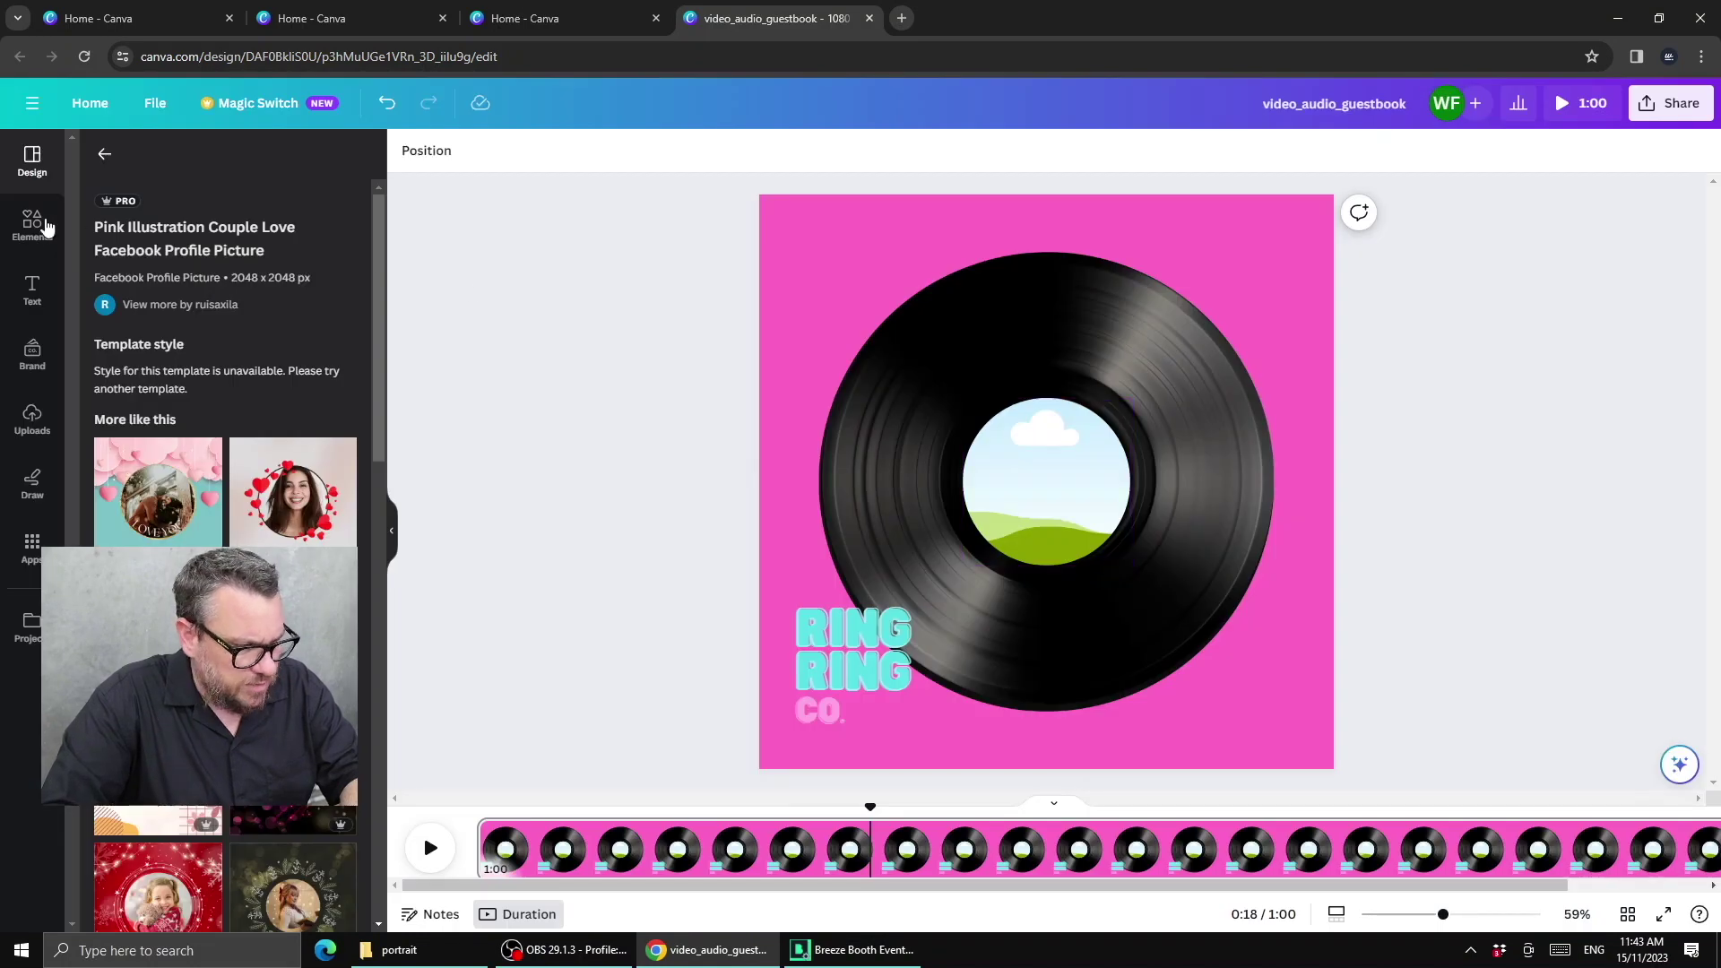
Step: Find a smiling couple photo via an Elements search for 'couple portrait' and place it into the record's centre label
click(54, 232)
click(183, 164)
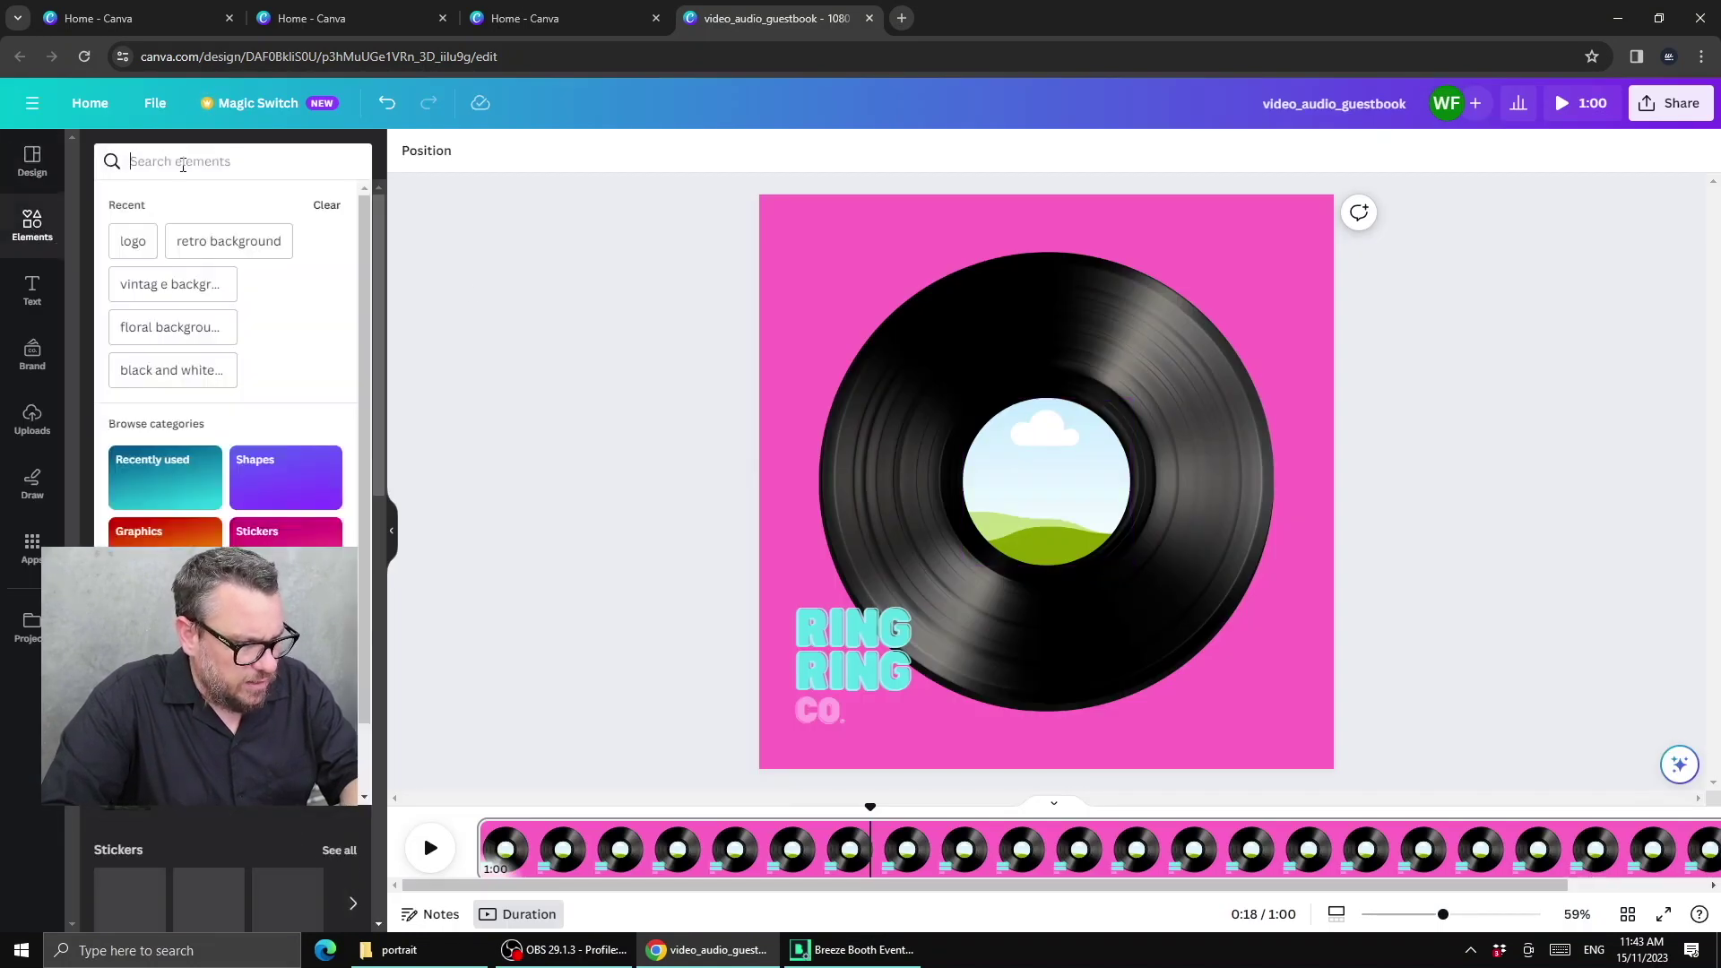
text(coupl)
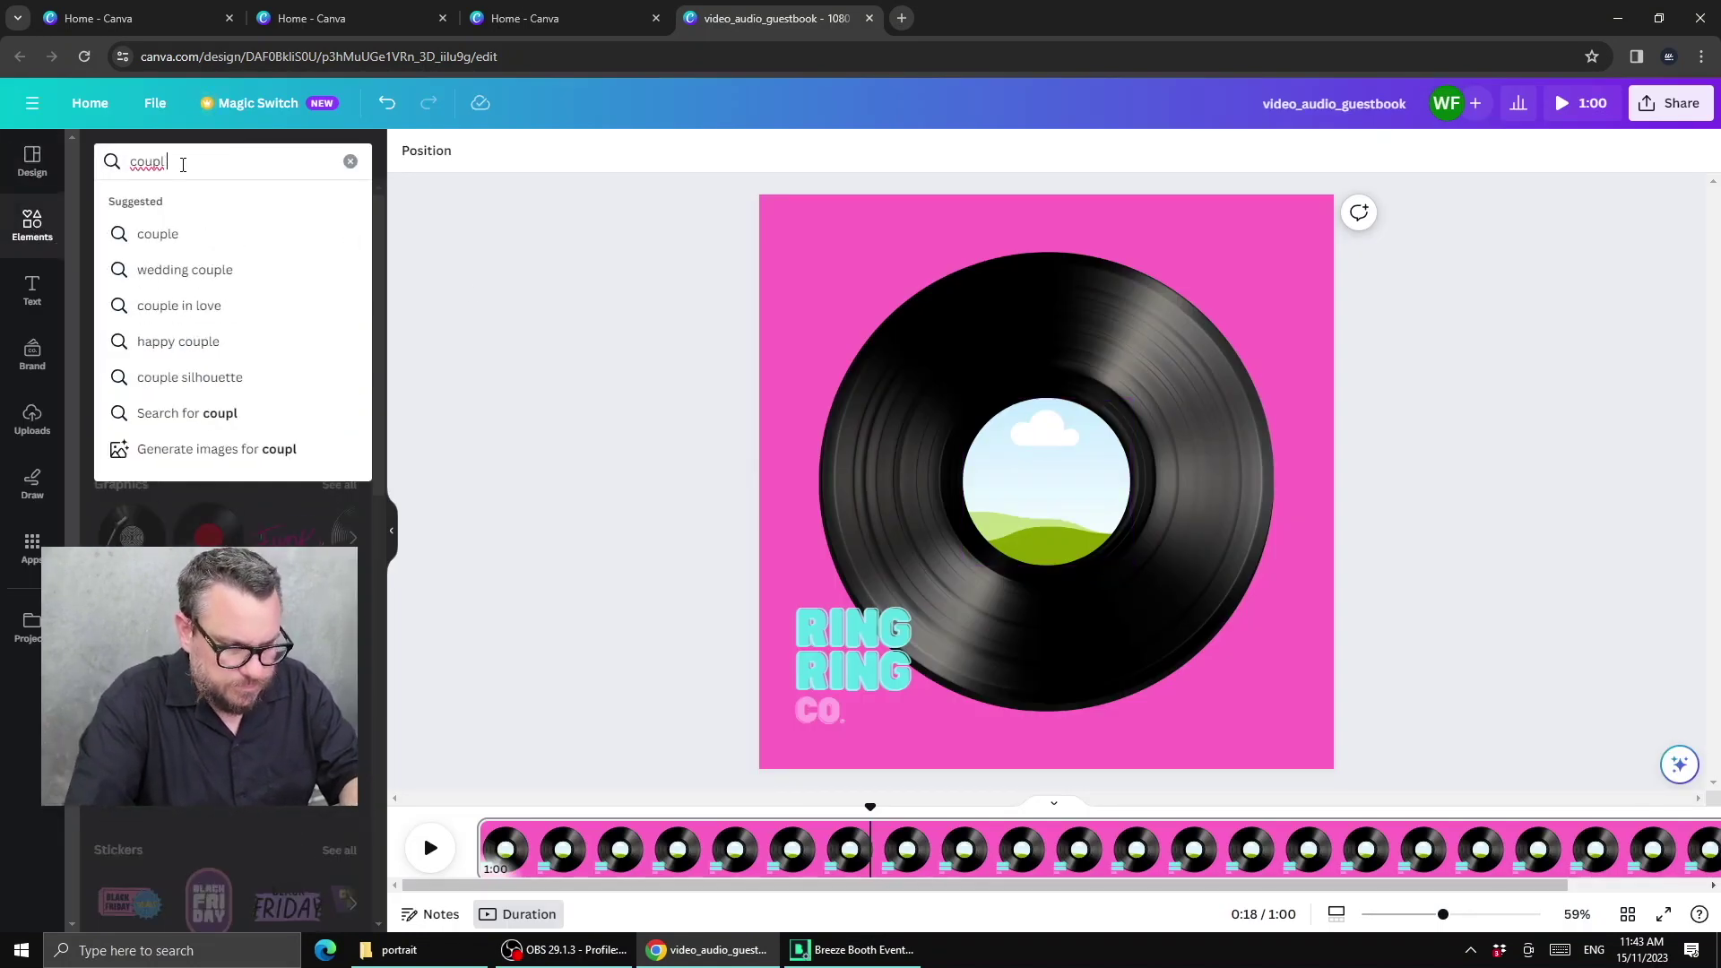
text(e por)
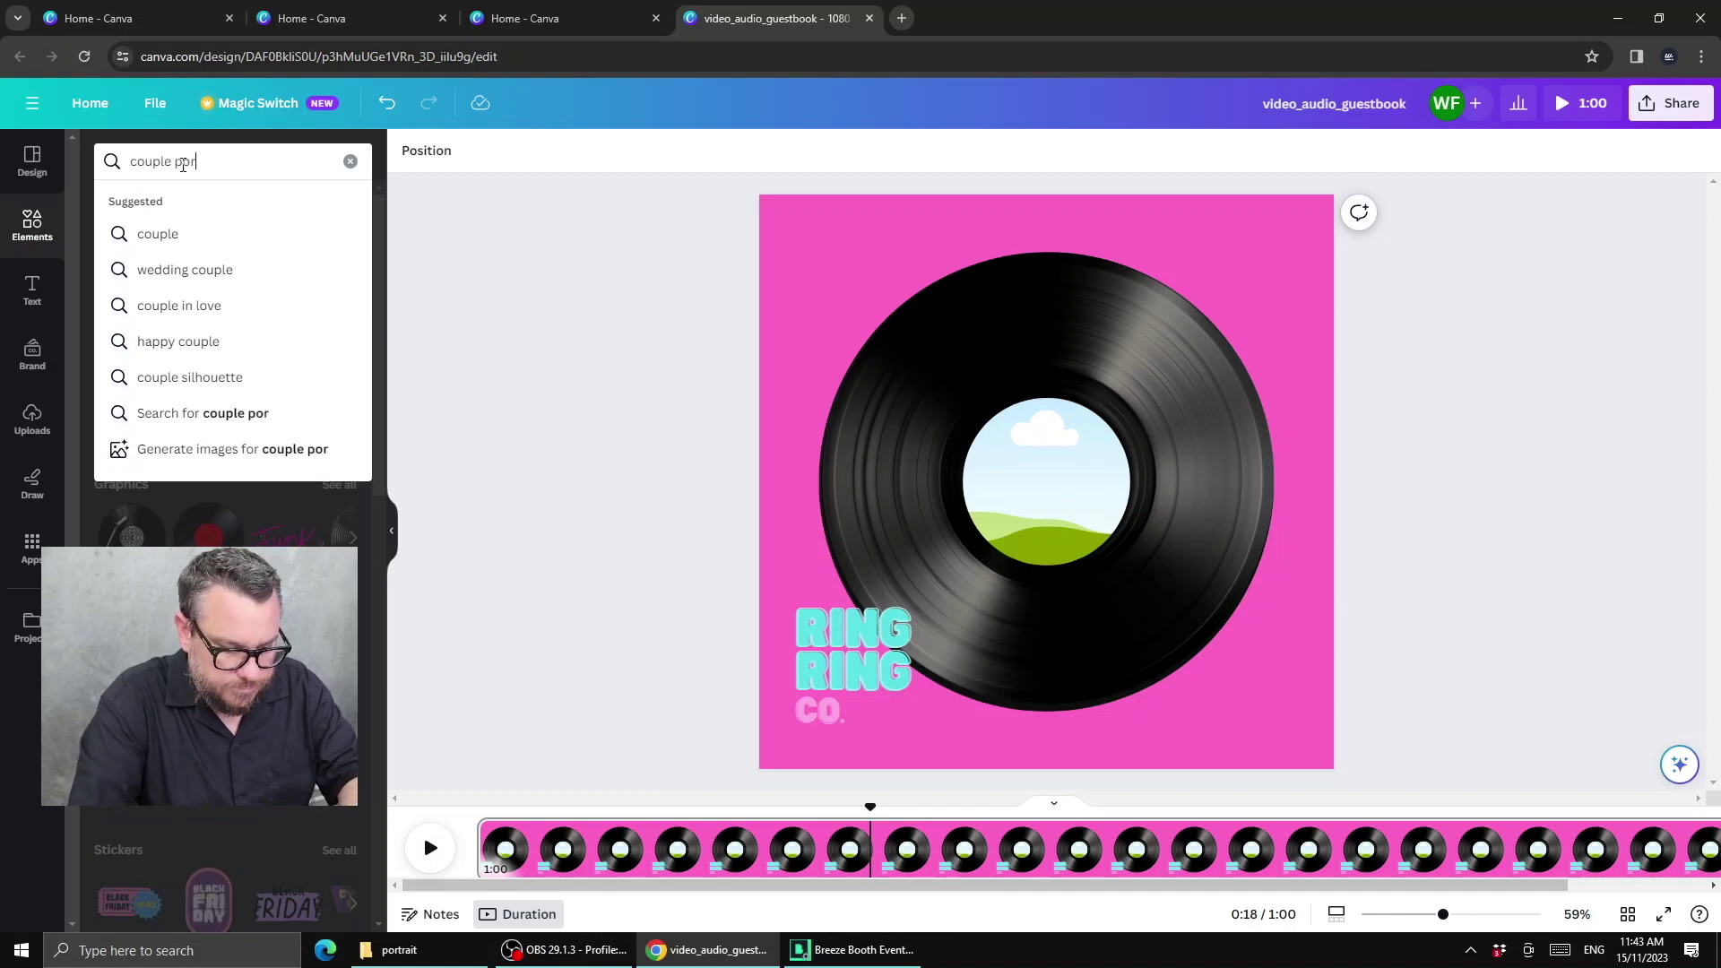
text(trait)
key(Return)
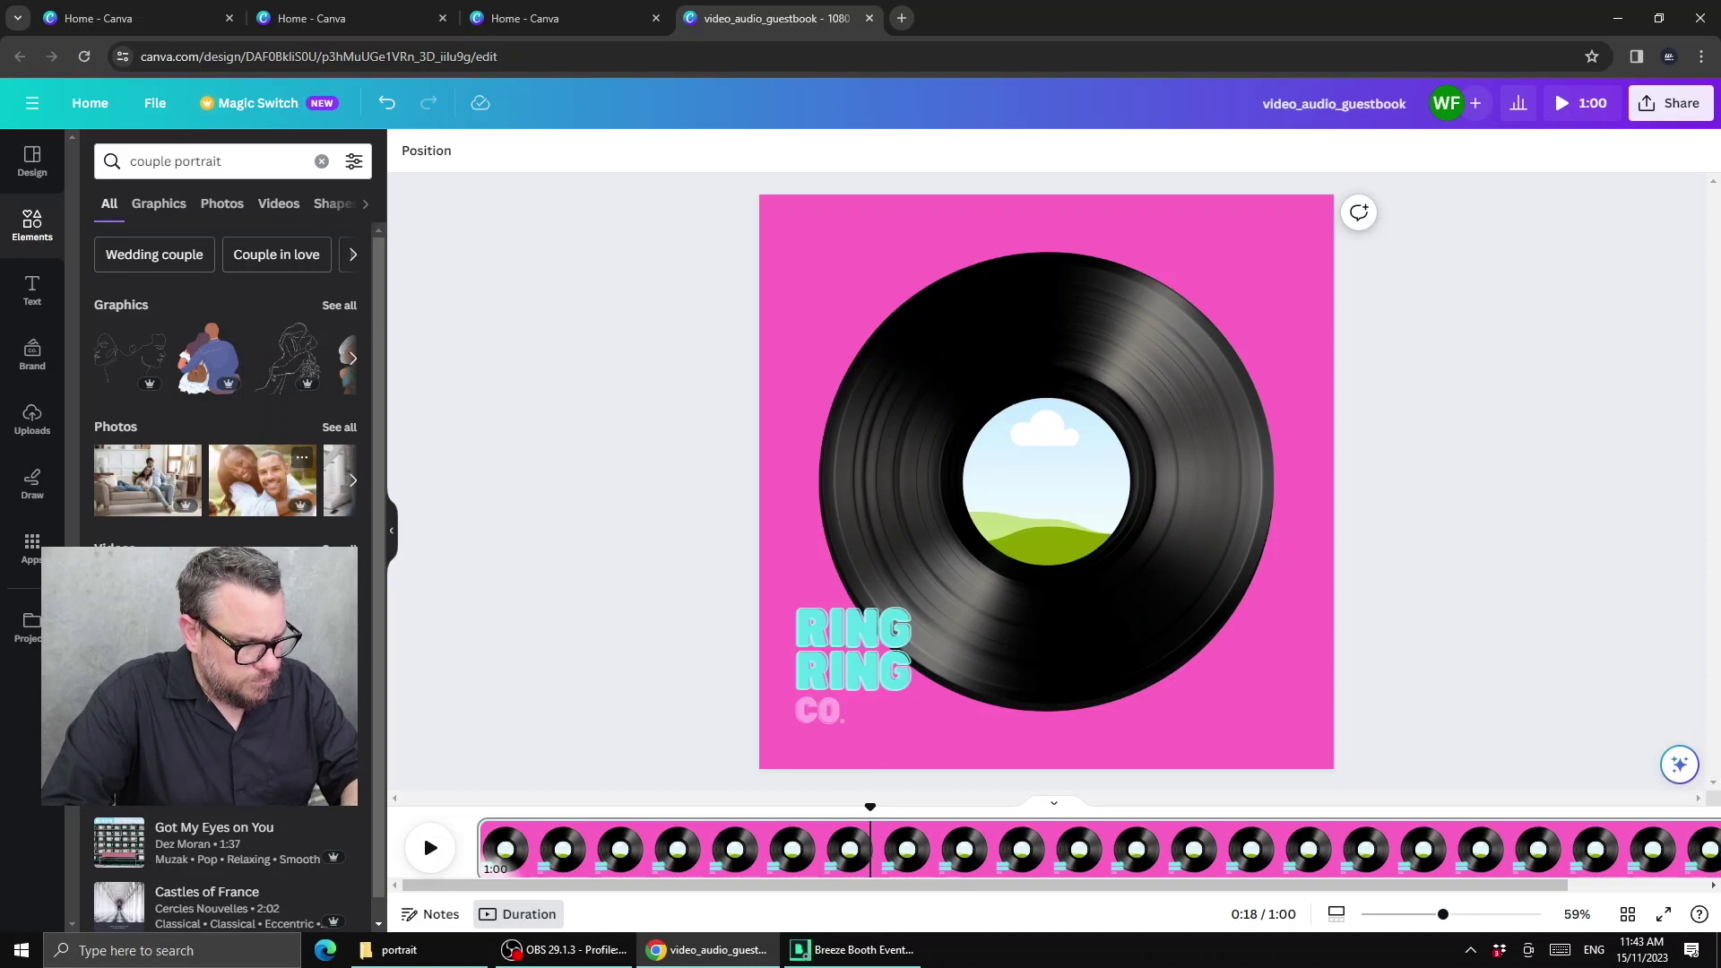
click(260, 475)
drag(1017, 487, 1062, 482)
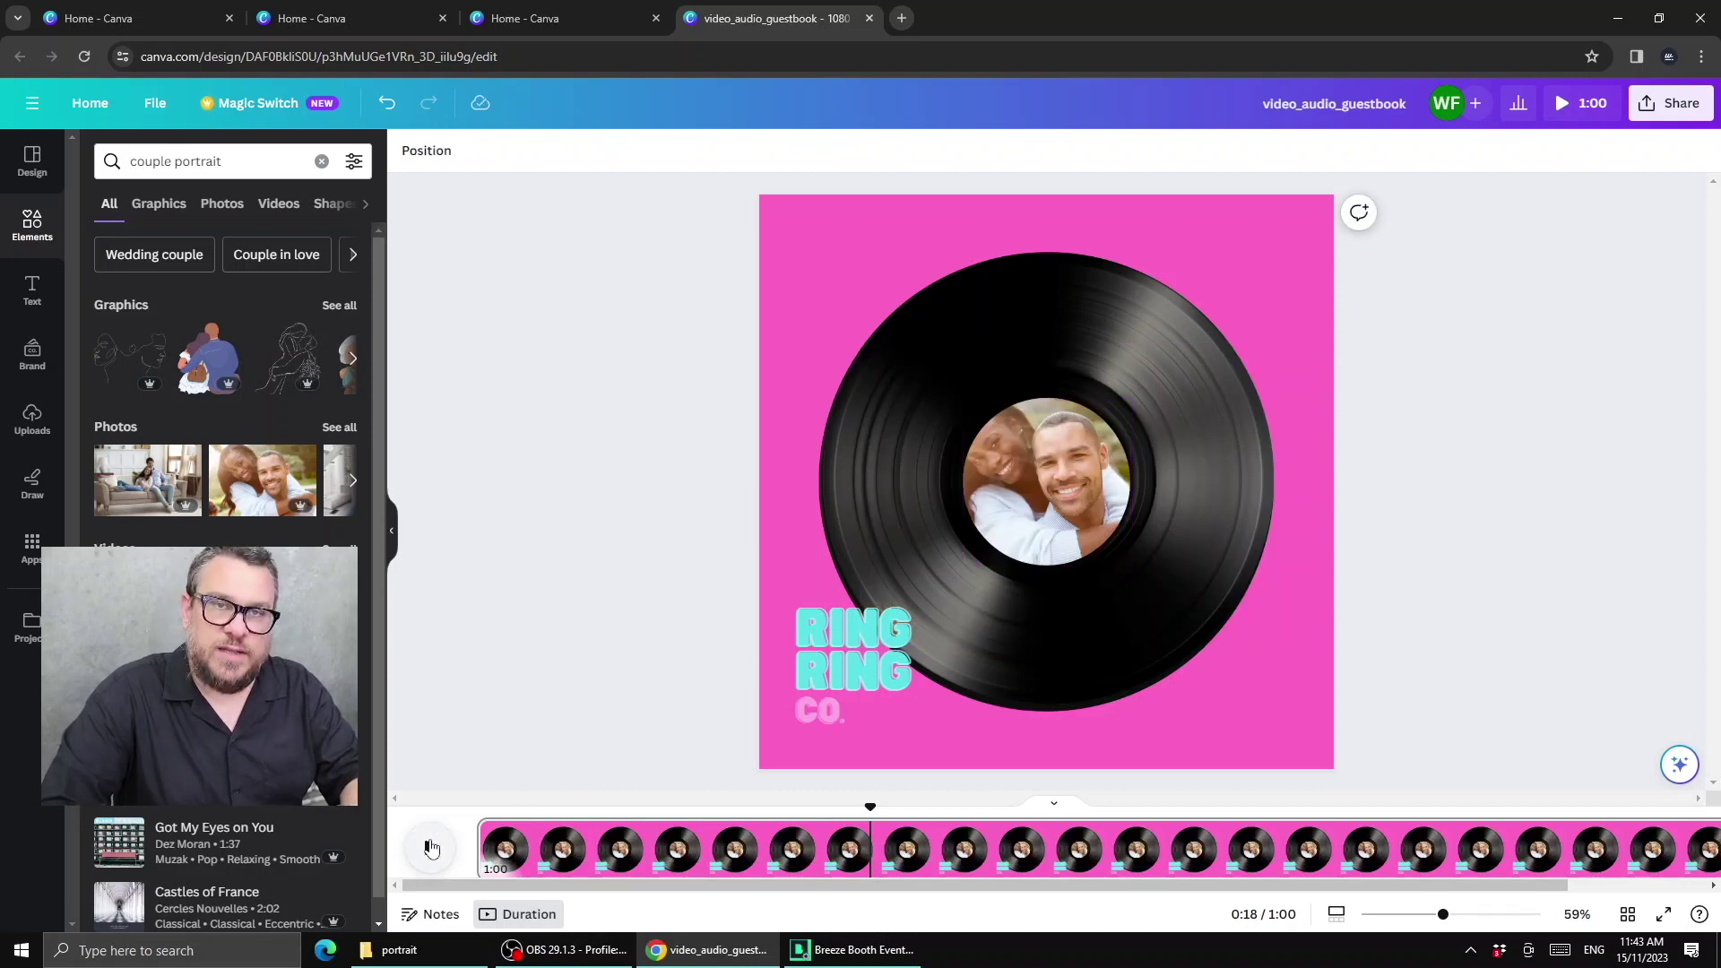
Step: Preview the couple photo spinning with the record, then stretch the page to a full 1:00 on the timeline
click(431, 848)
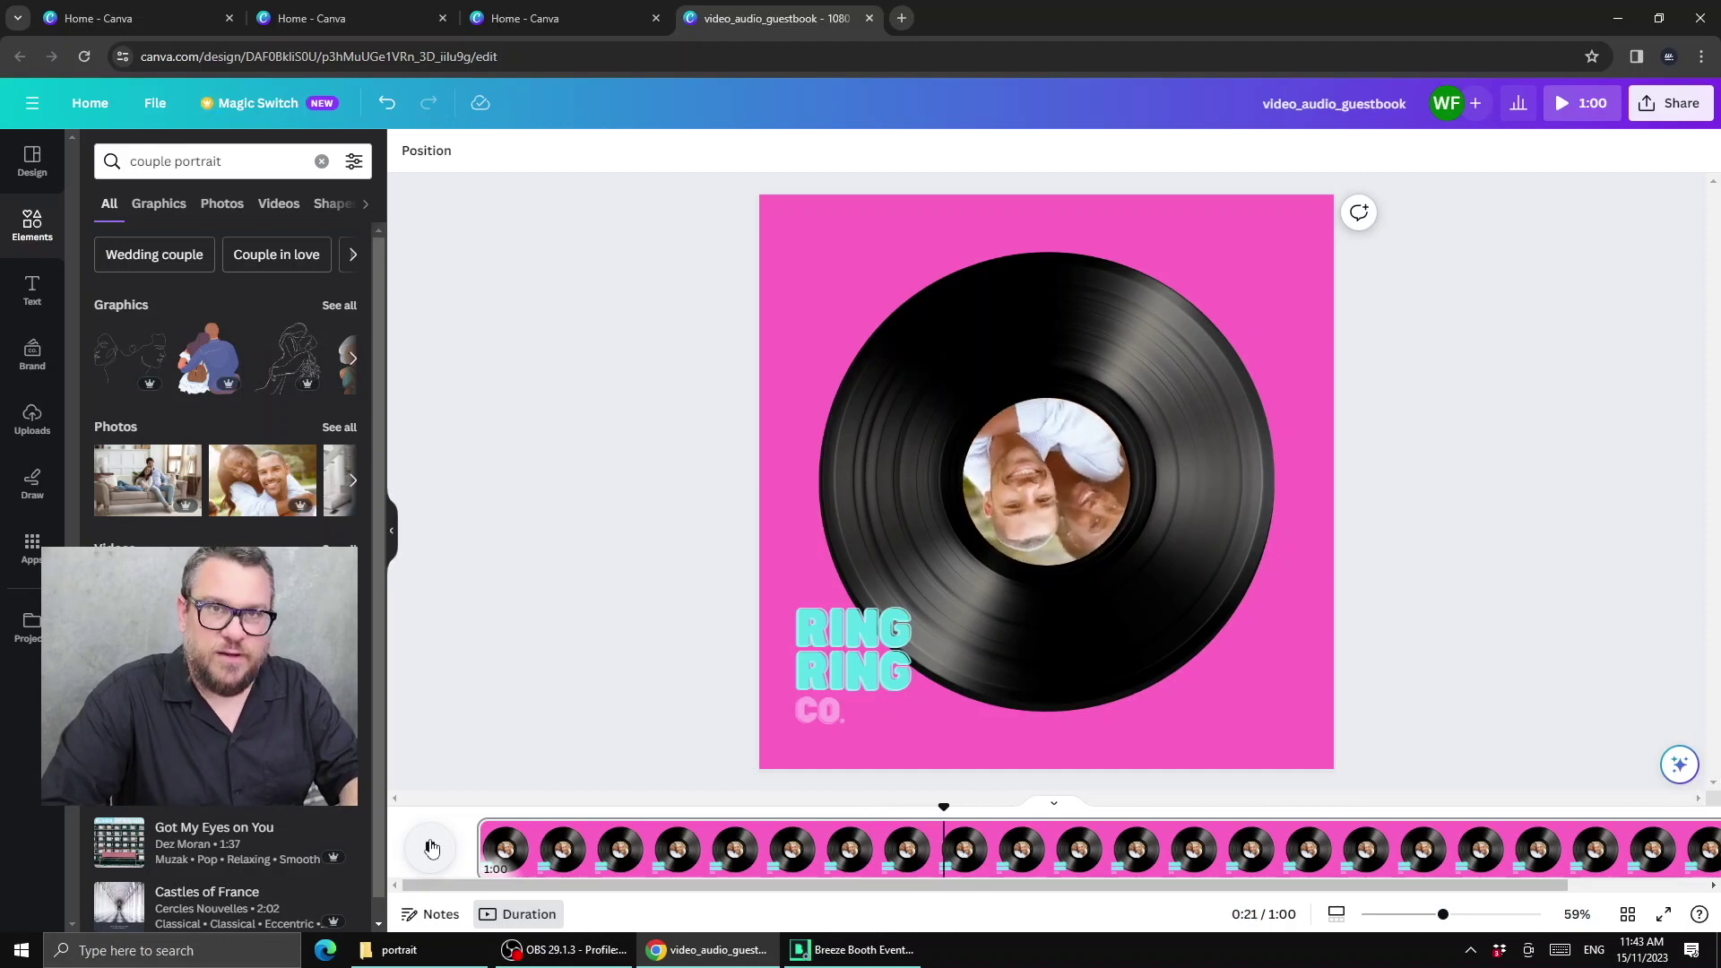
click(431, 847)
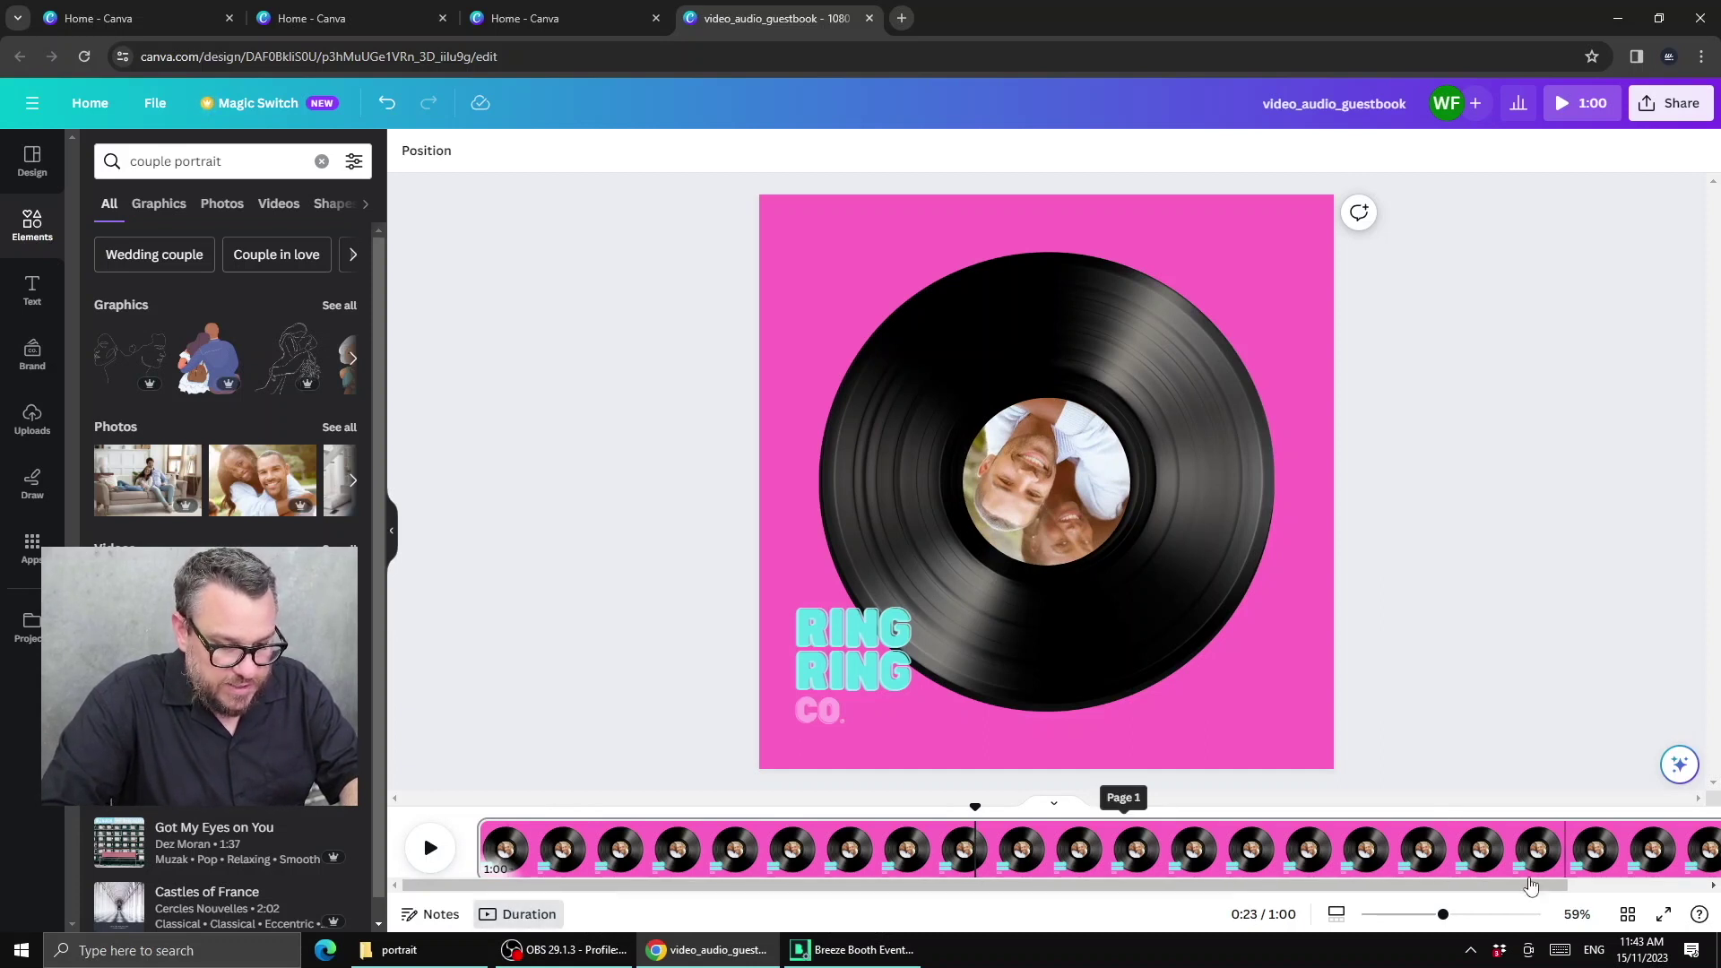
drag(1569, 888, 502, 886)
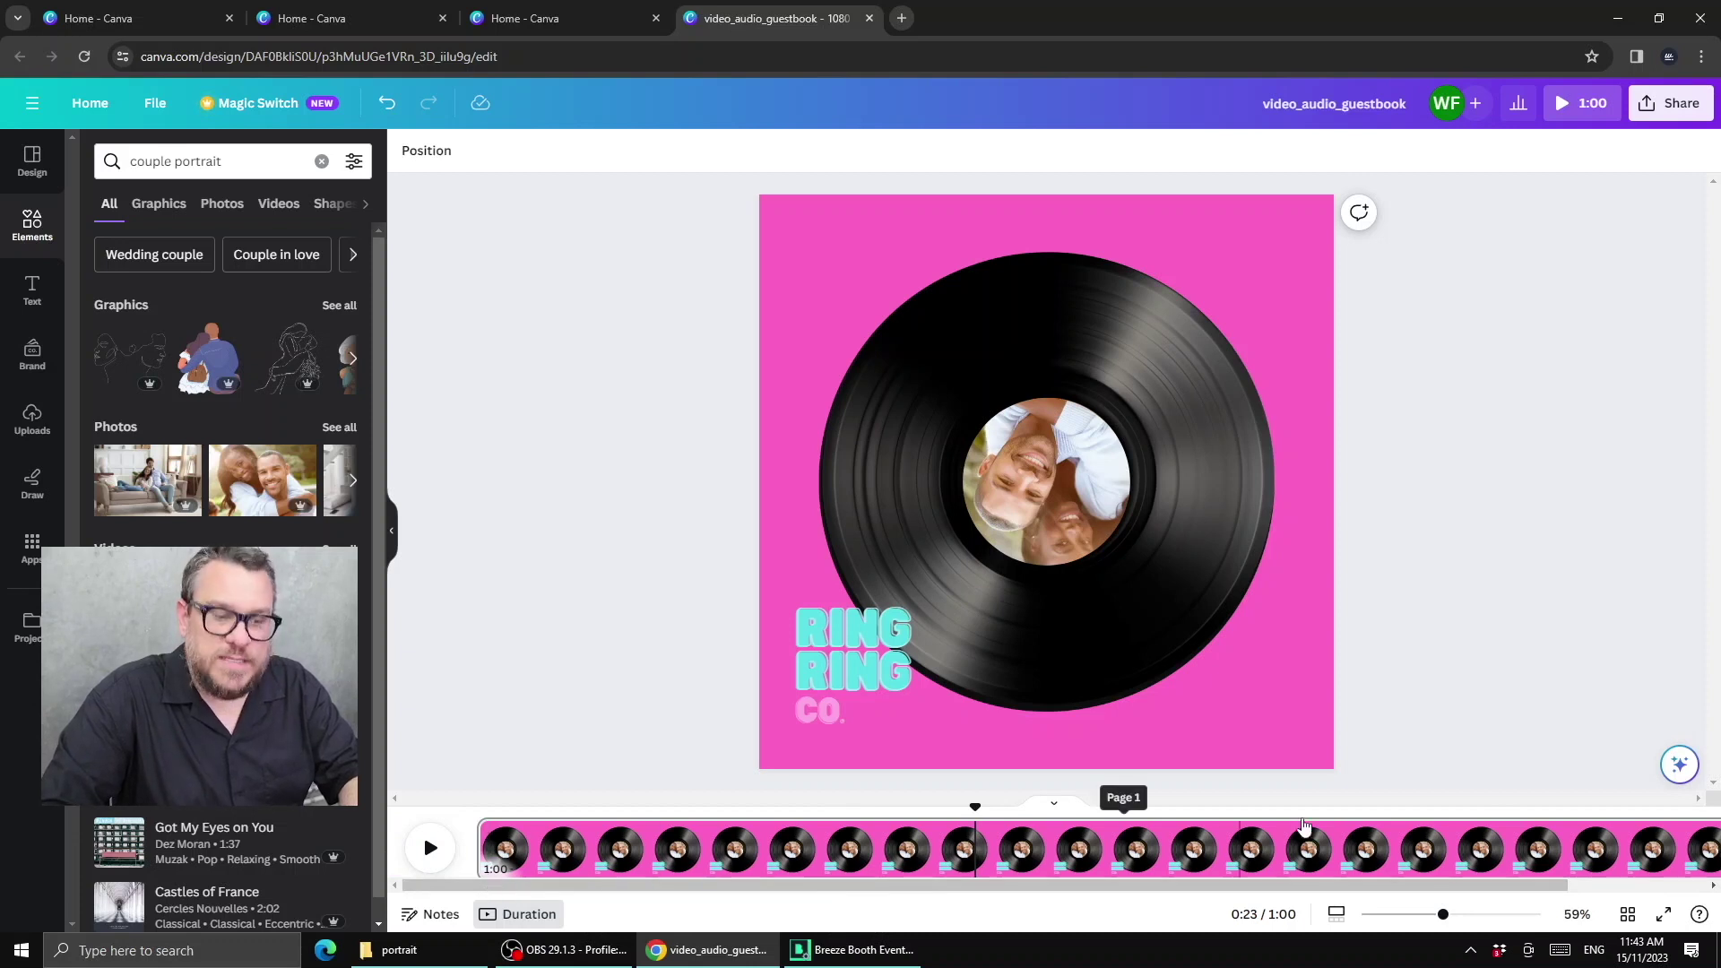
drag(1369, 887, 1580, 848)
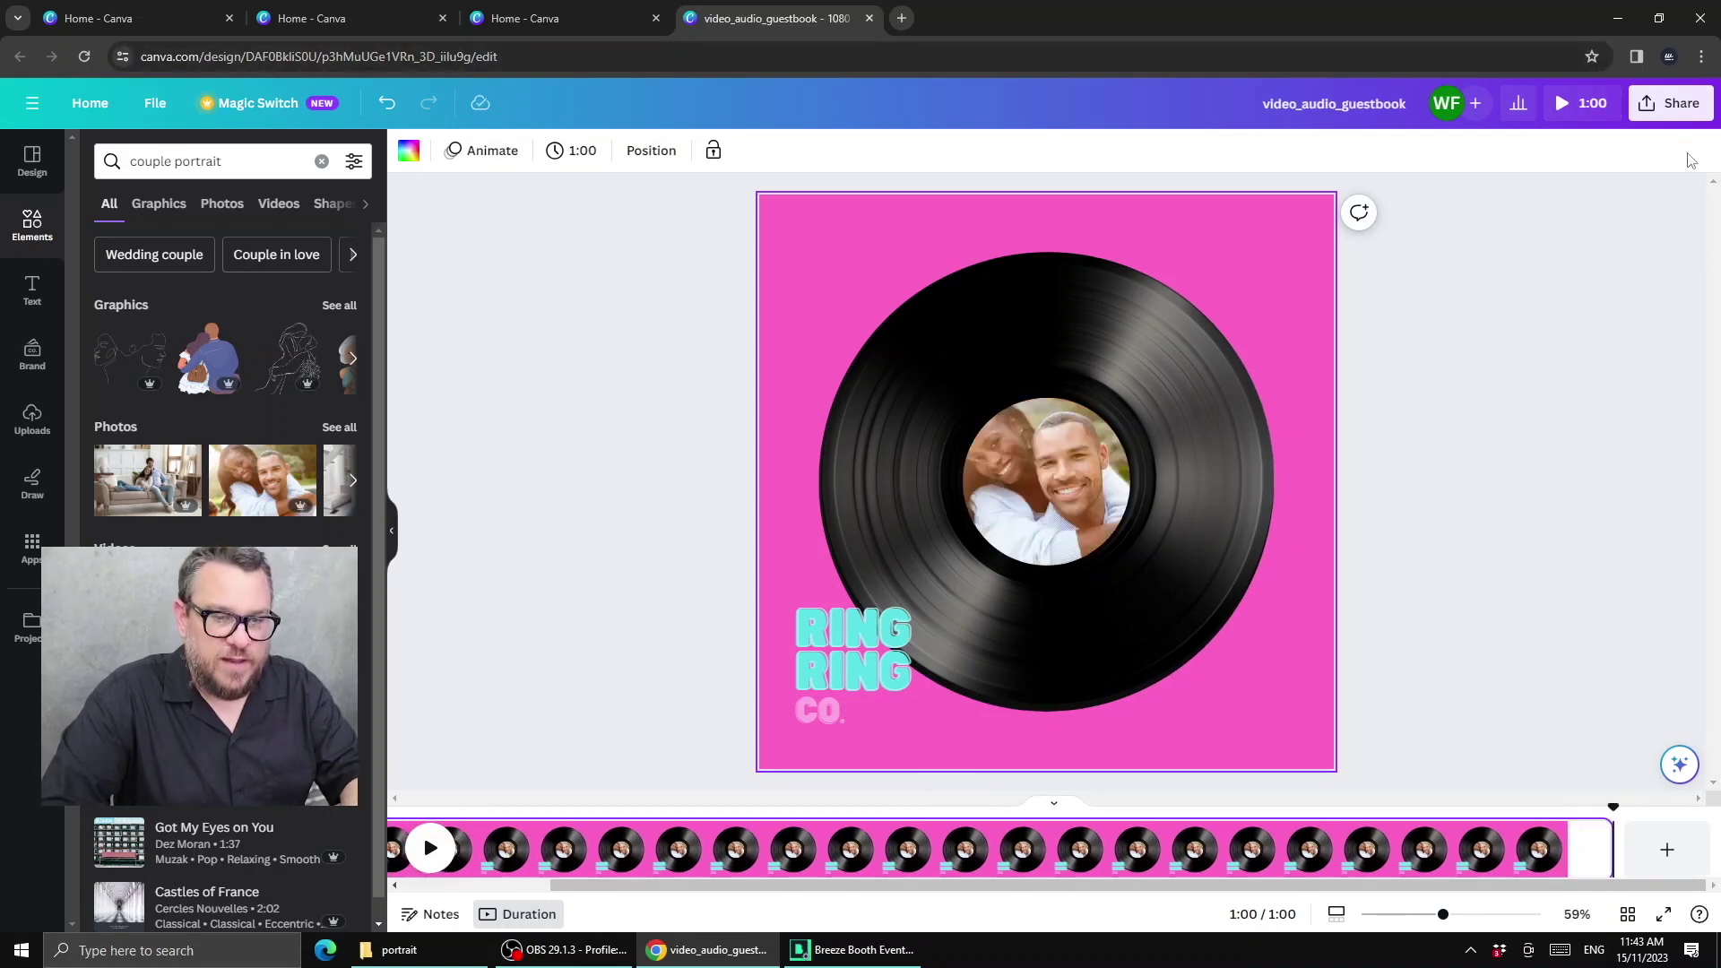
Step: Download the design as a 1080 × 1080 MP4, video_audio_guestbook.mp4, to the Downloads folder
click(1674, 104)
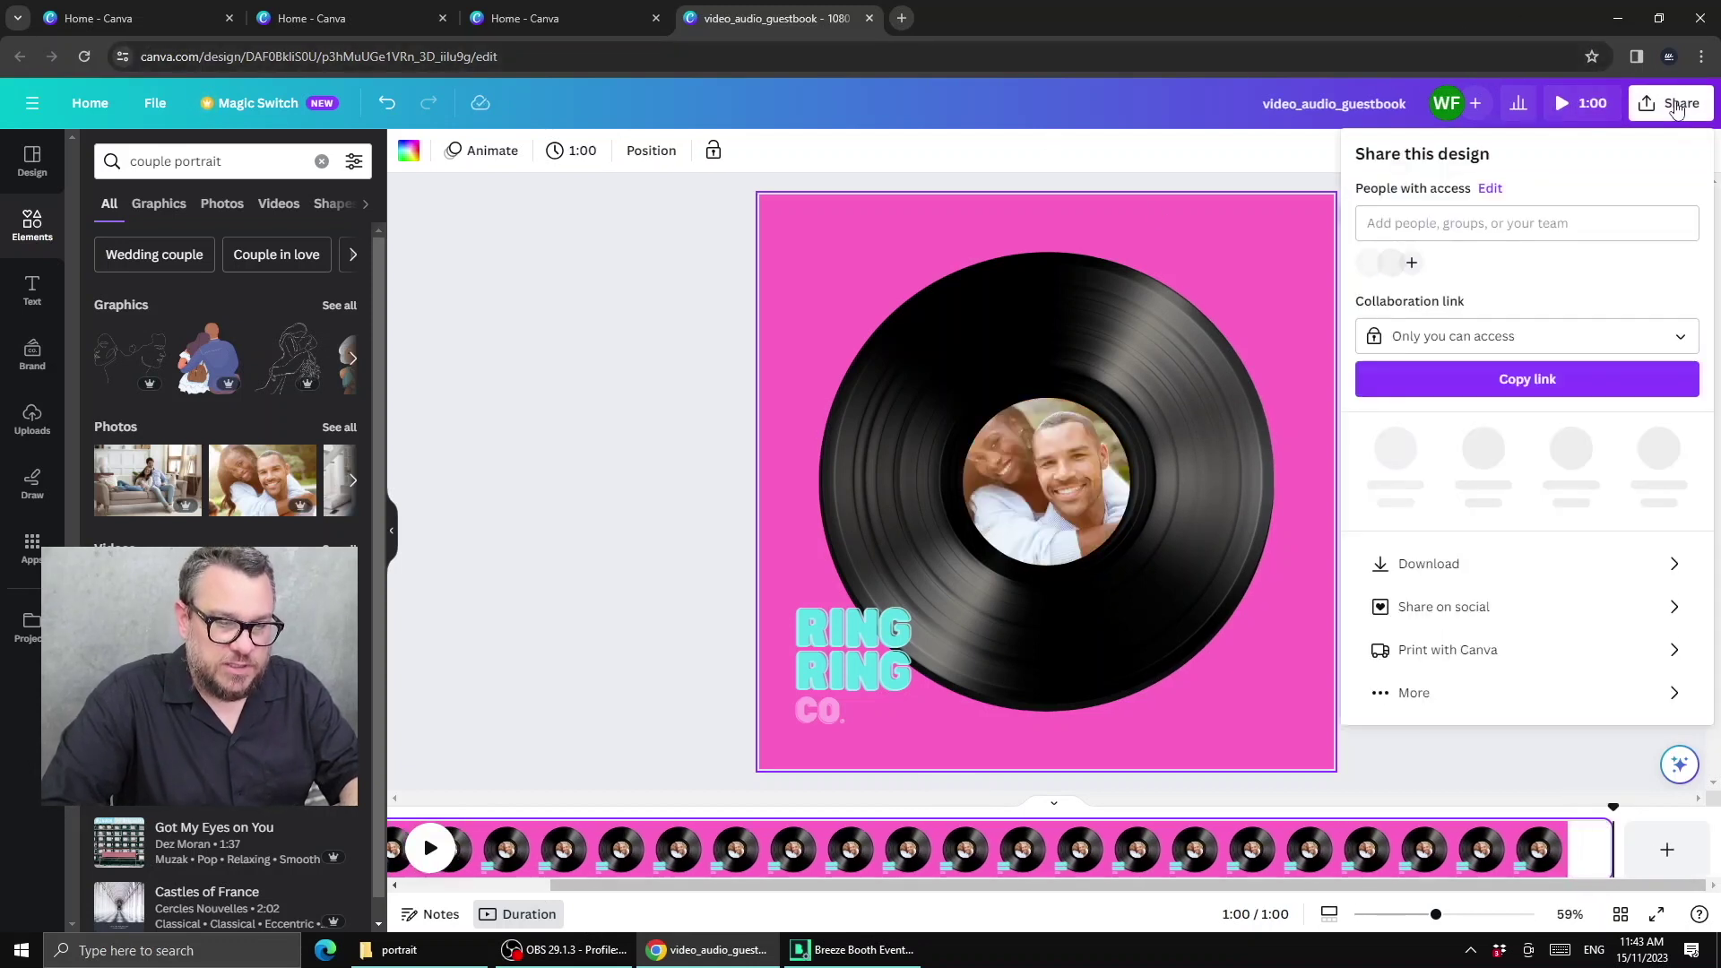
click(1437, 565)
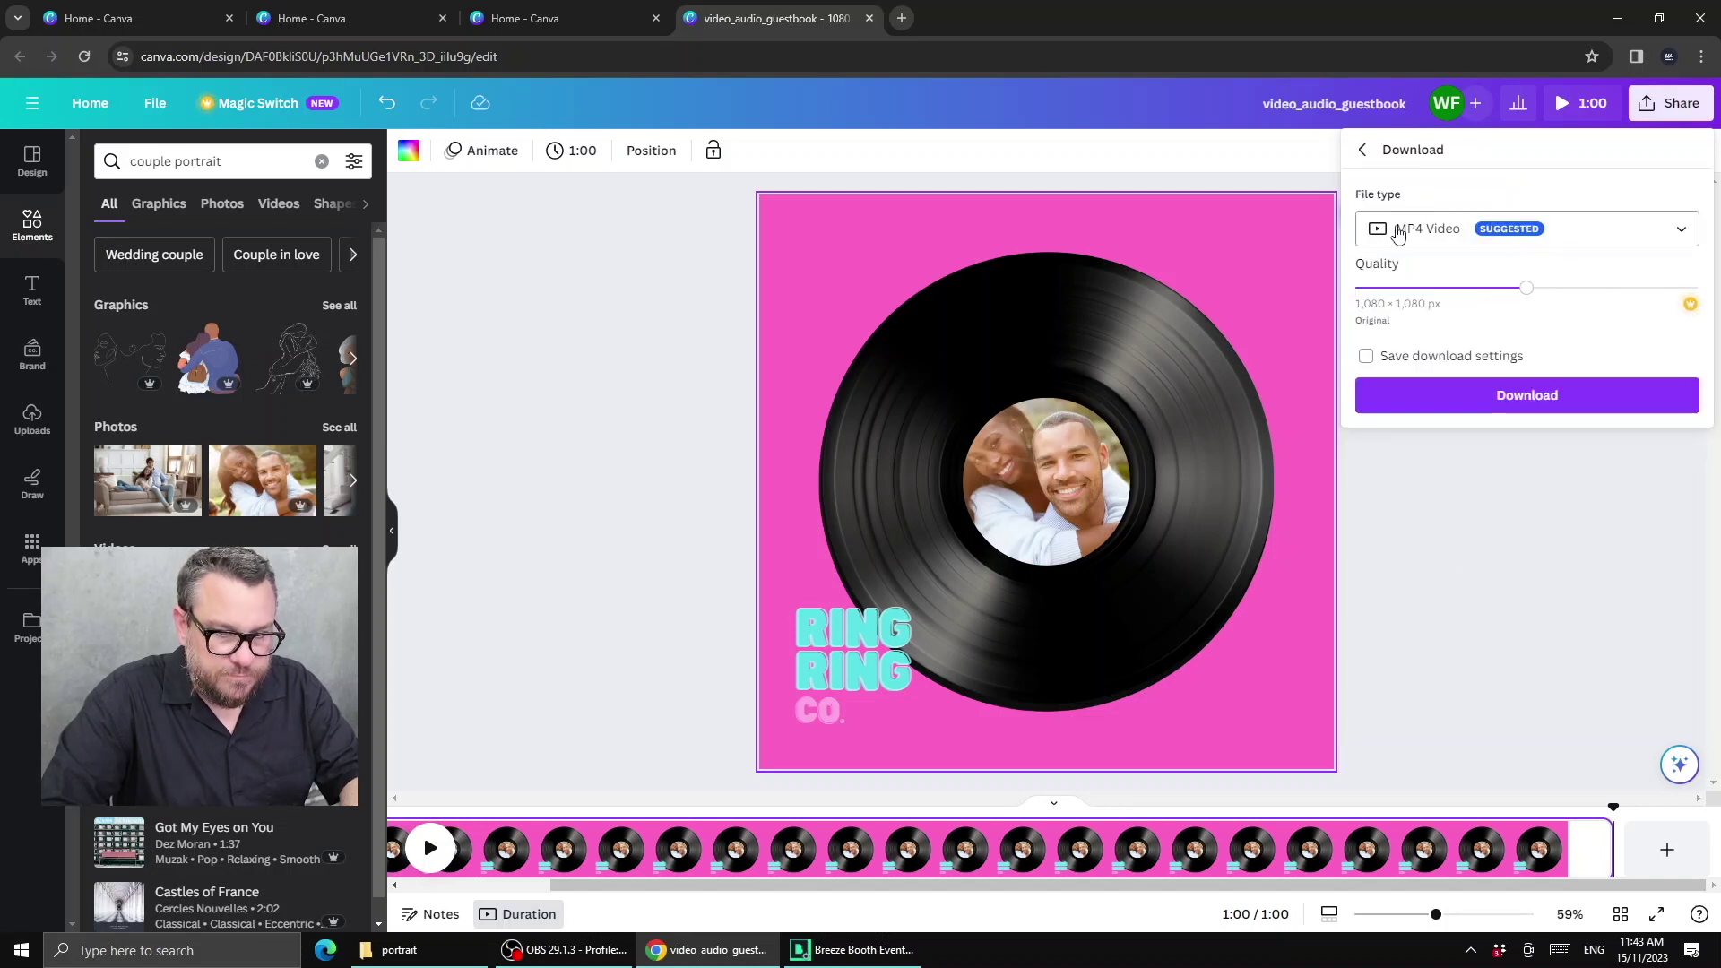
click(1525, 401)
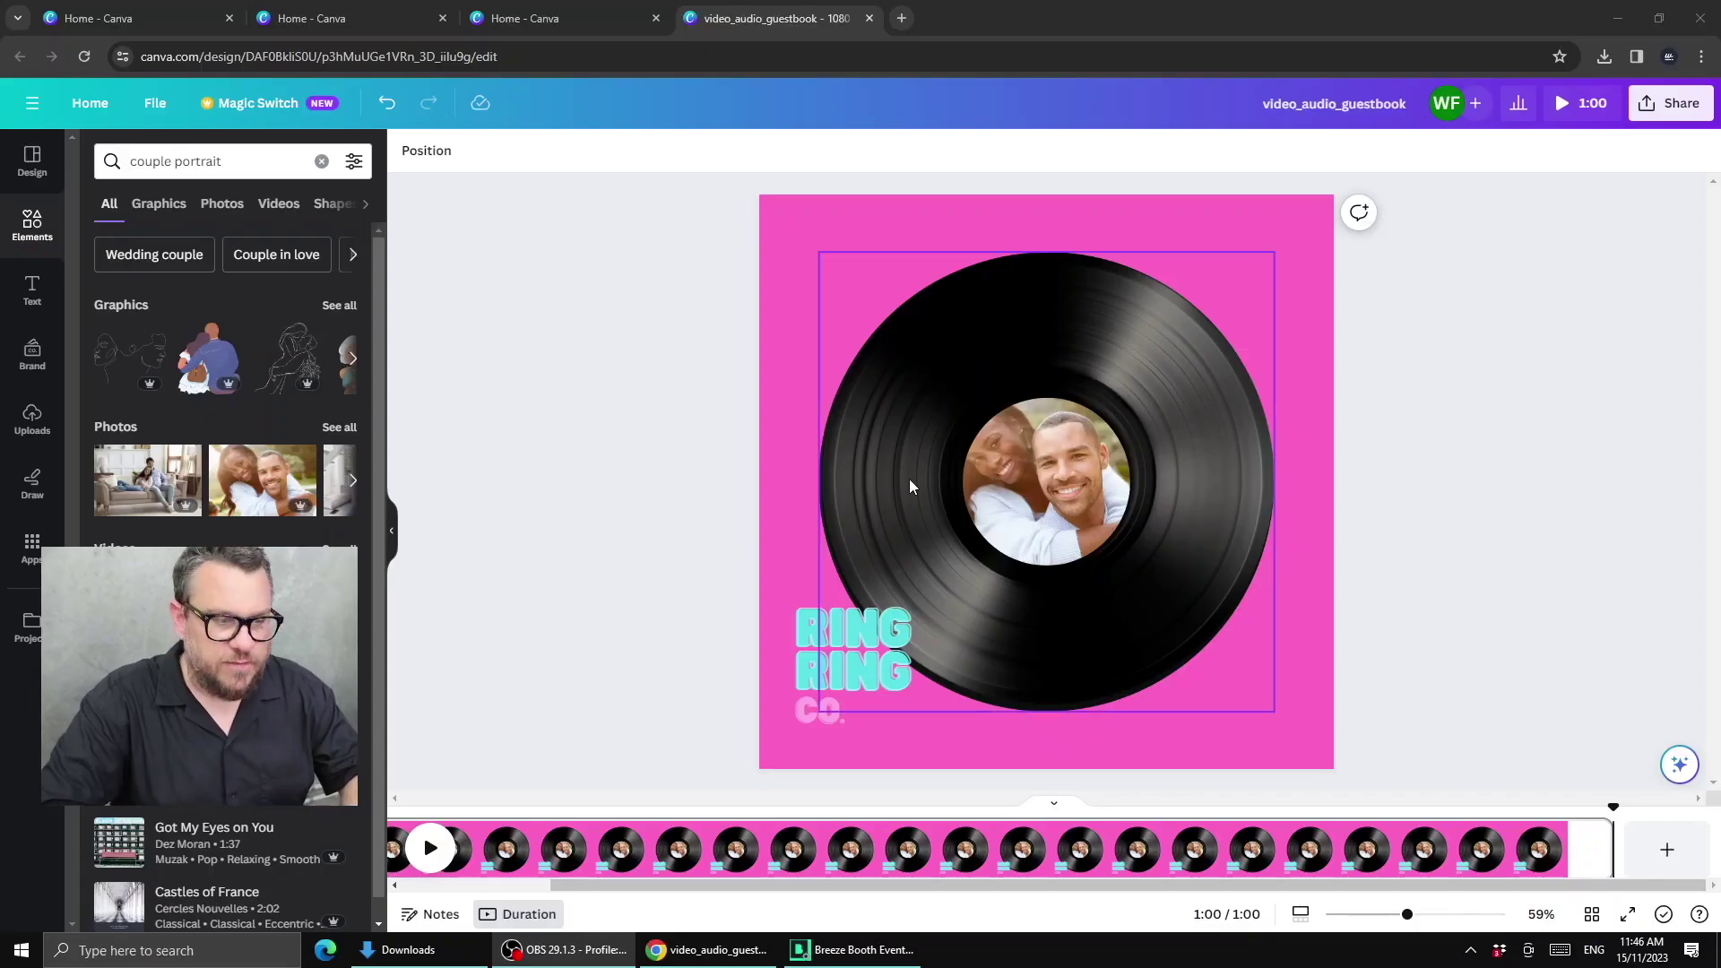
click(451, 956)
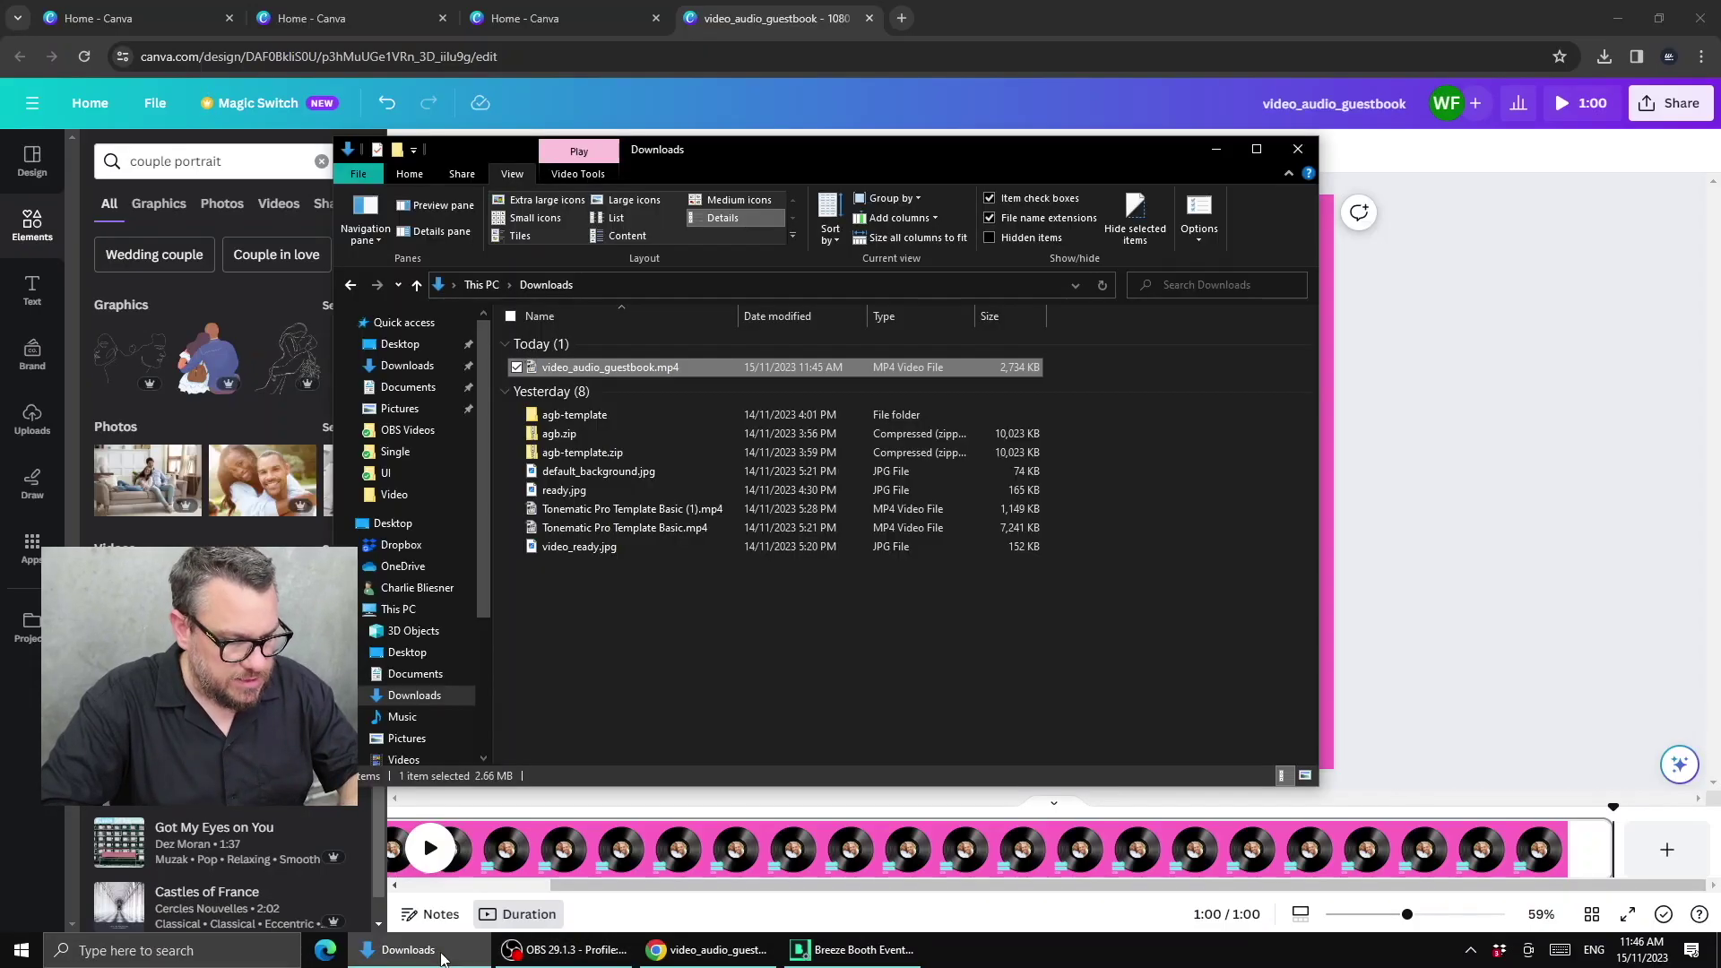
Step: Copy video_audio_guestbook.mp4 and browse into Dropbox > Apps > Breeze Booth for iPad
right_click(613, 370)
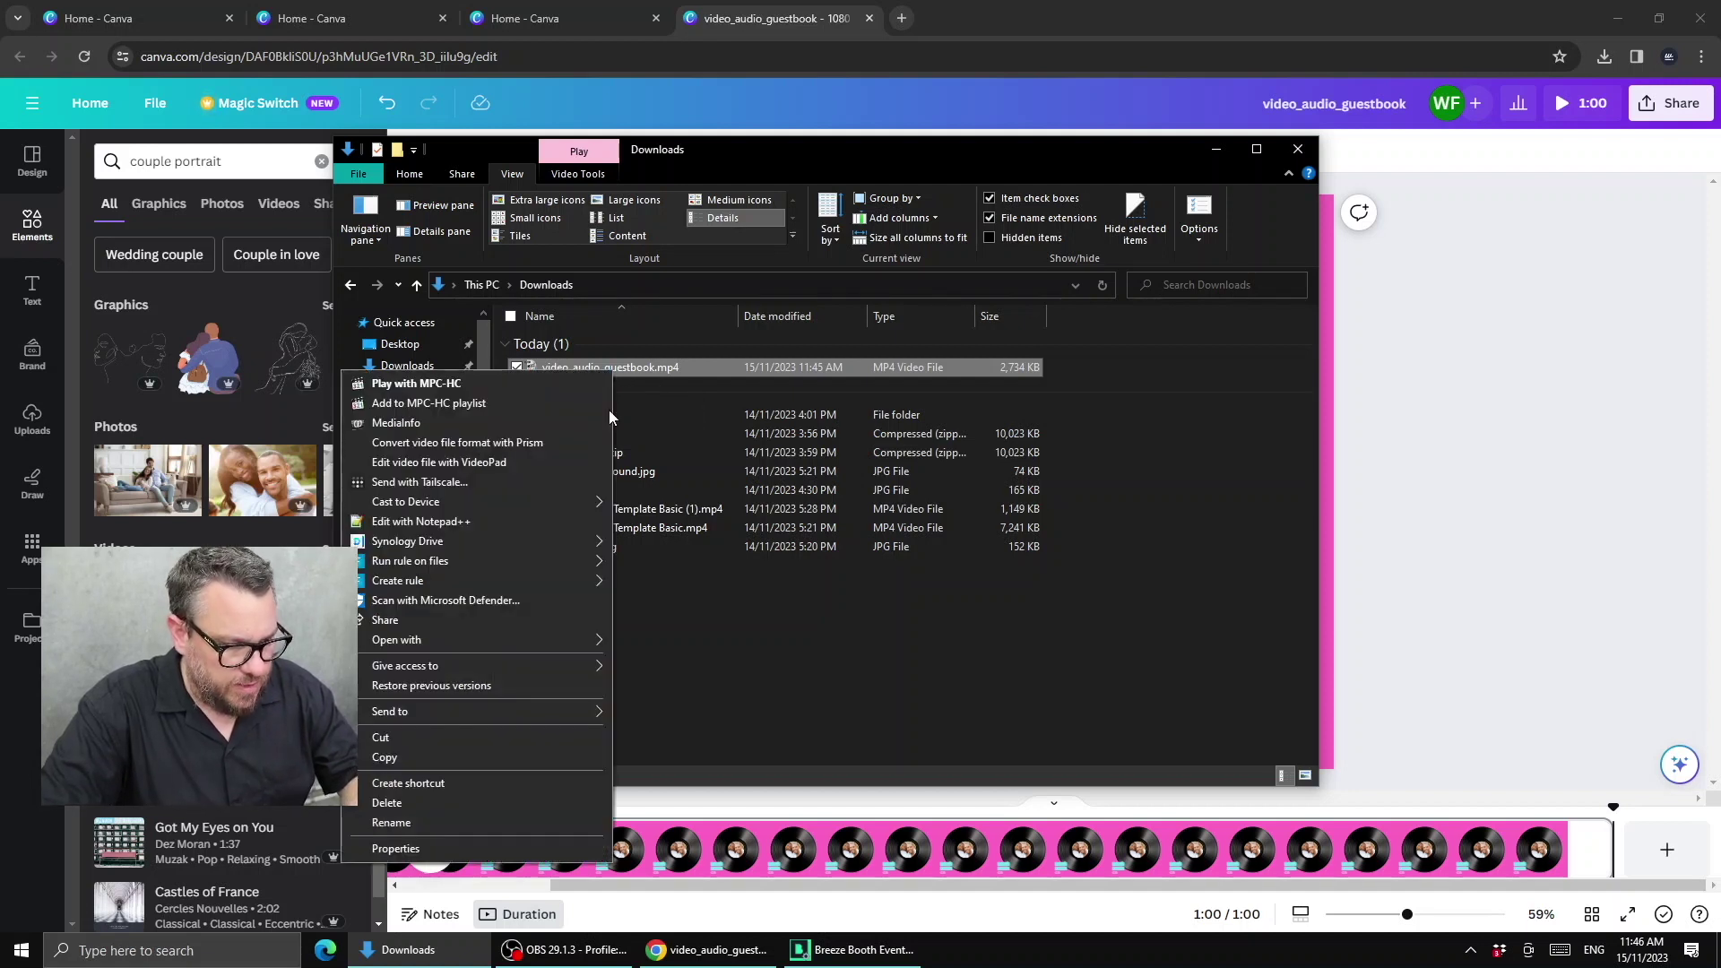
click(471, 758)
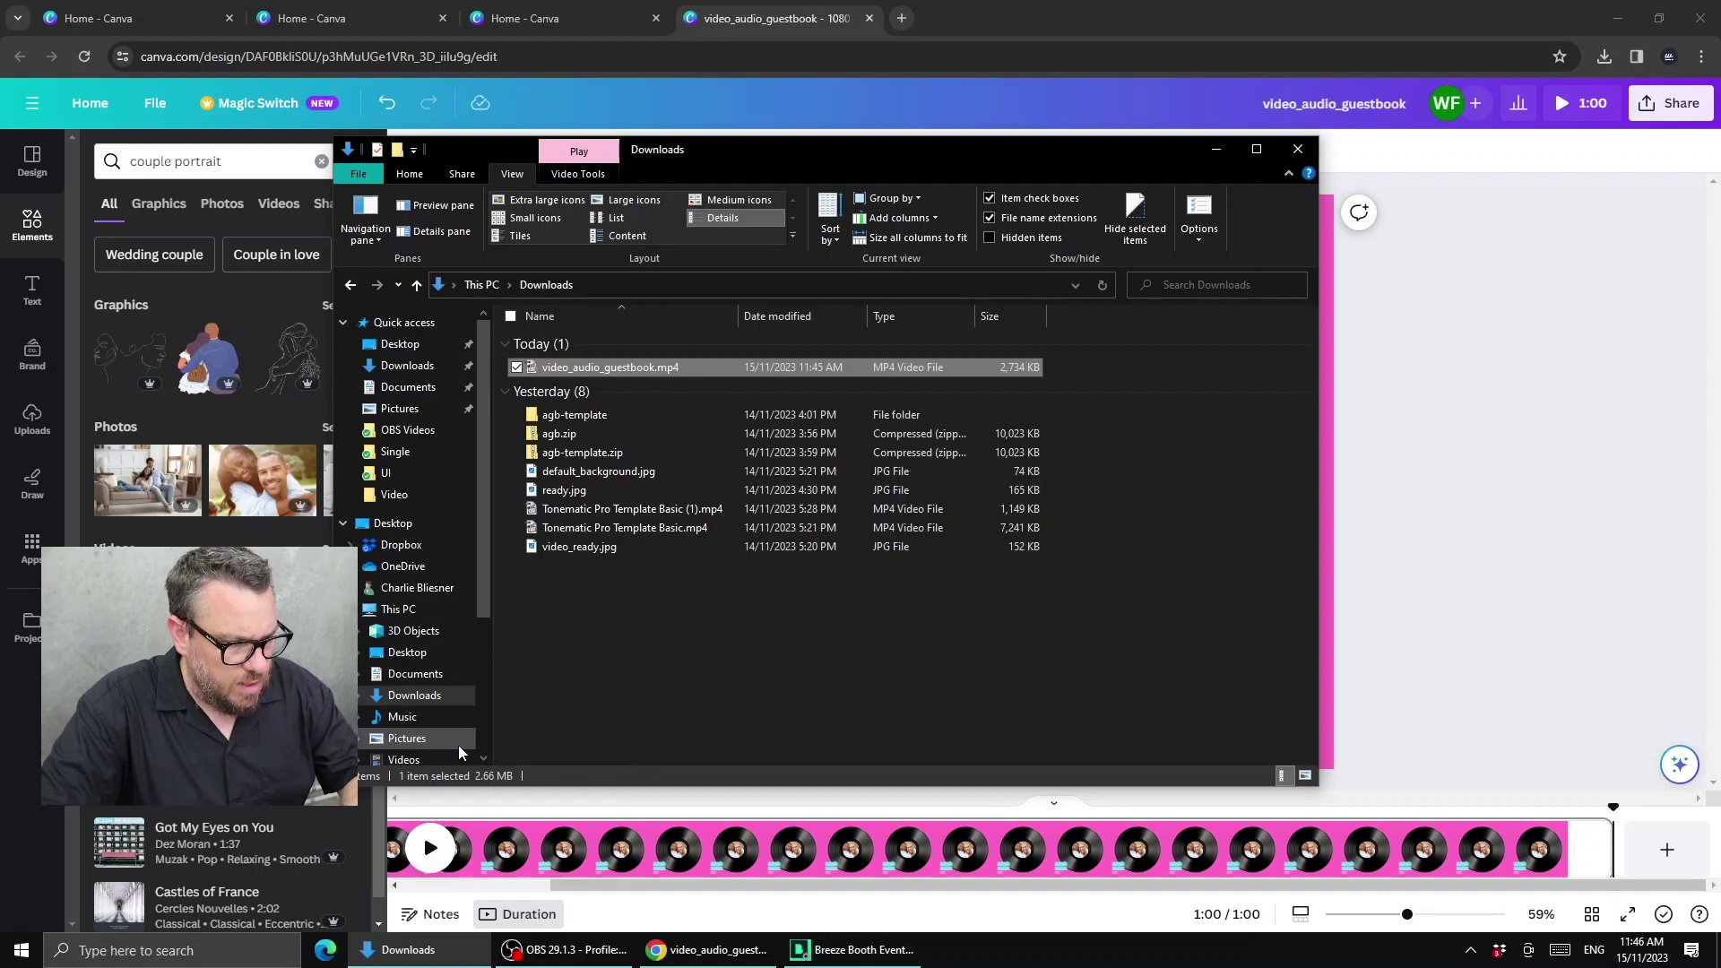
click(399, 547)
click(552, 342)
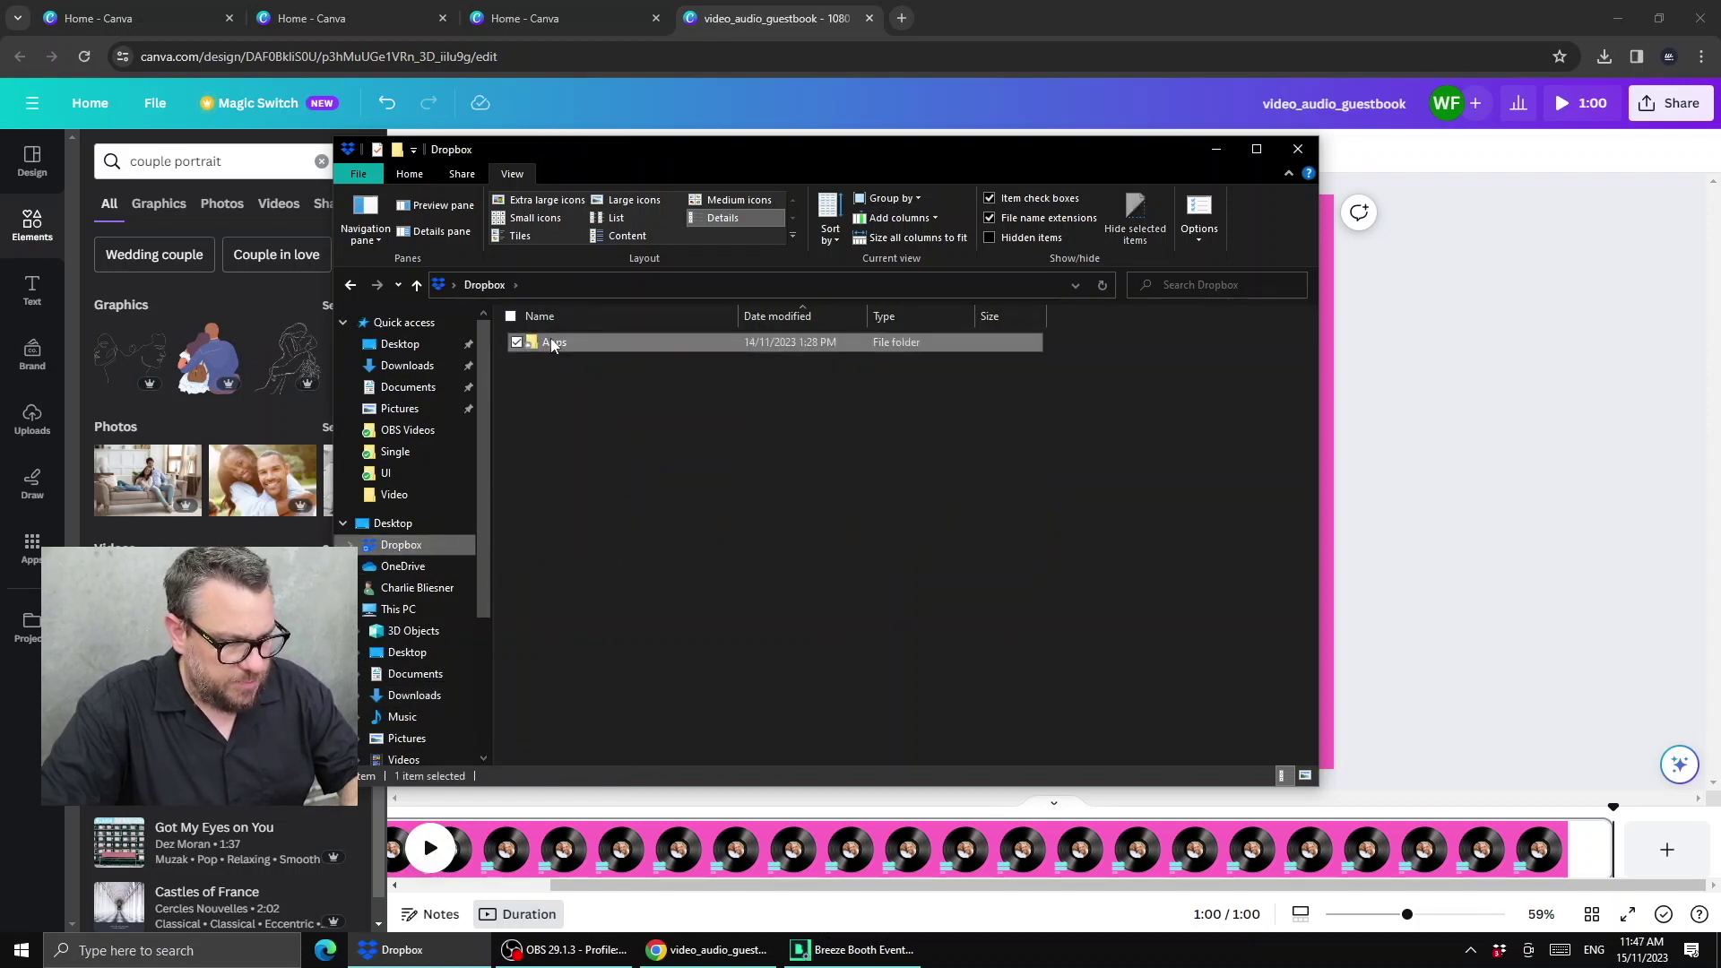
double_click(551, 342)
click(551, 343)
double_click(551, 342)
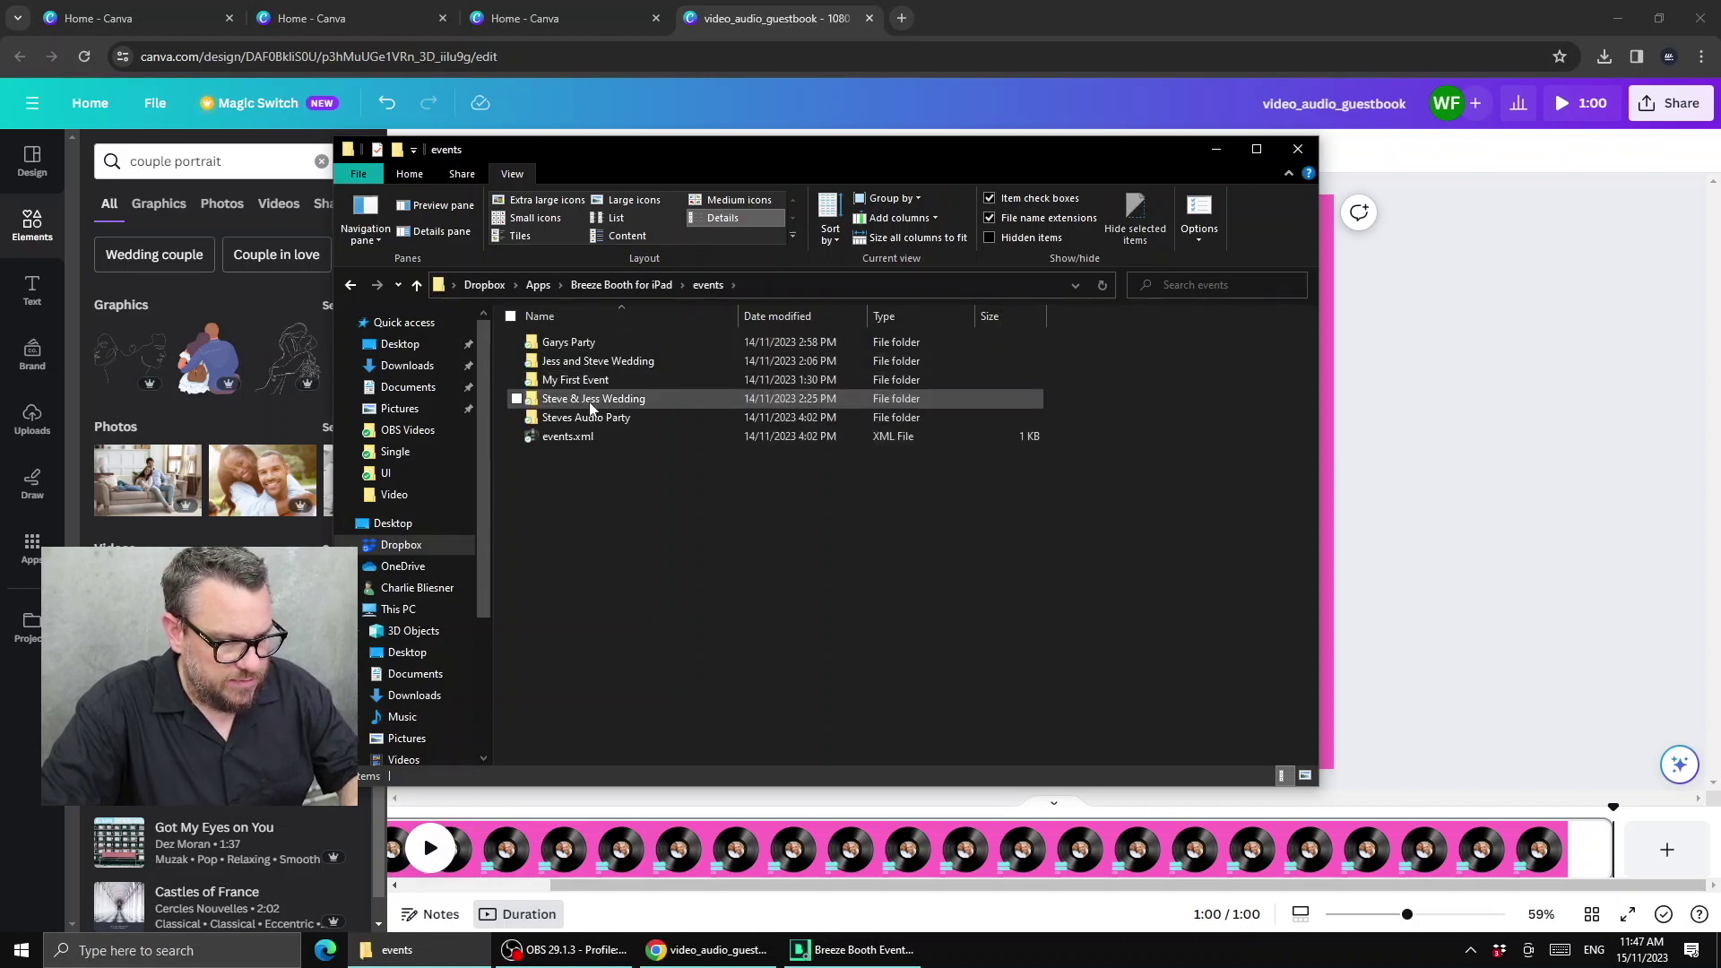
Step: Paste the video into the Steves Audio Party event's portrait folder
click(570, 419)
double_click(570, 419)
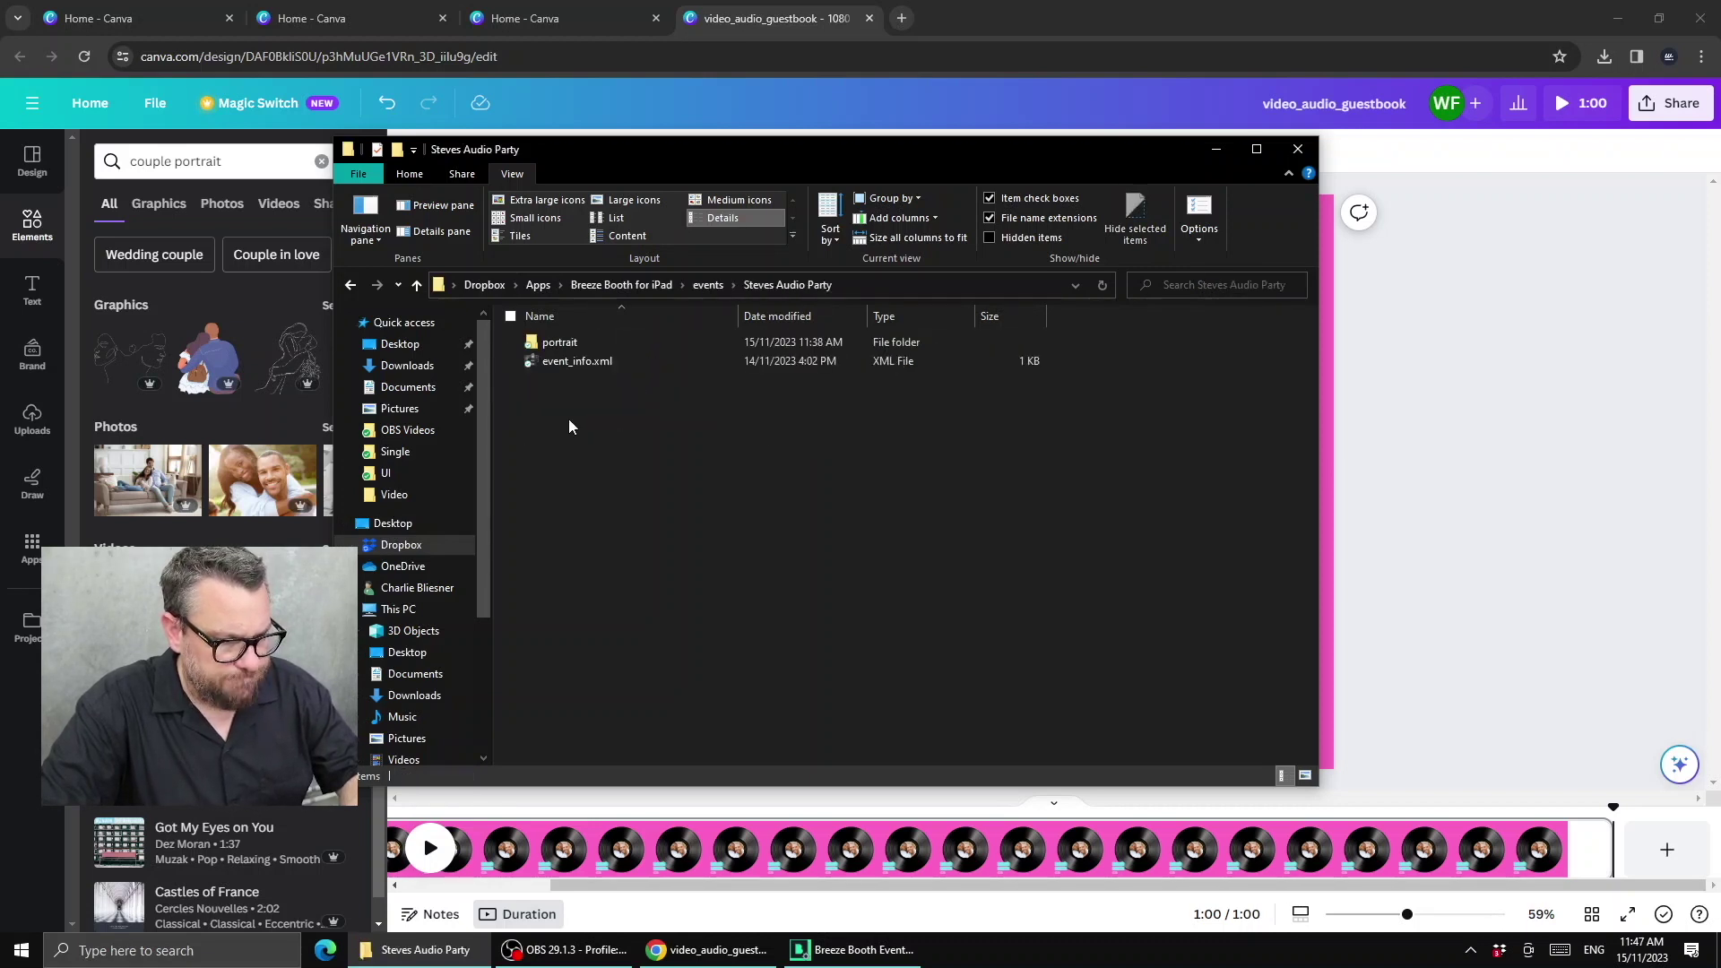
click(570, 343)
double_click(570, 341)
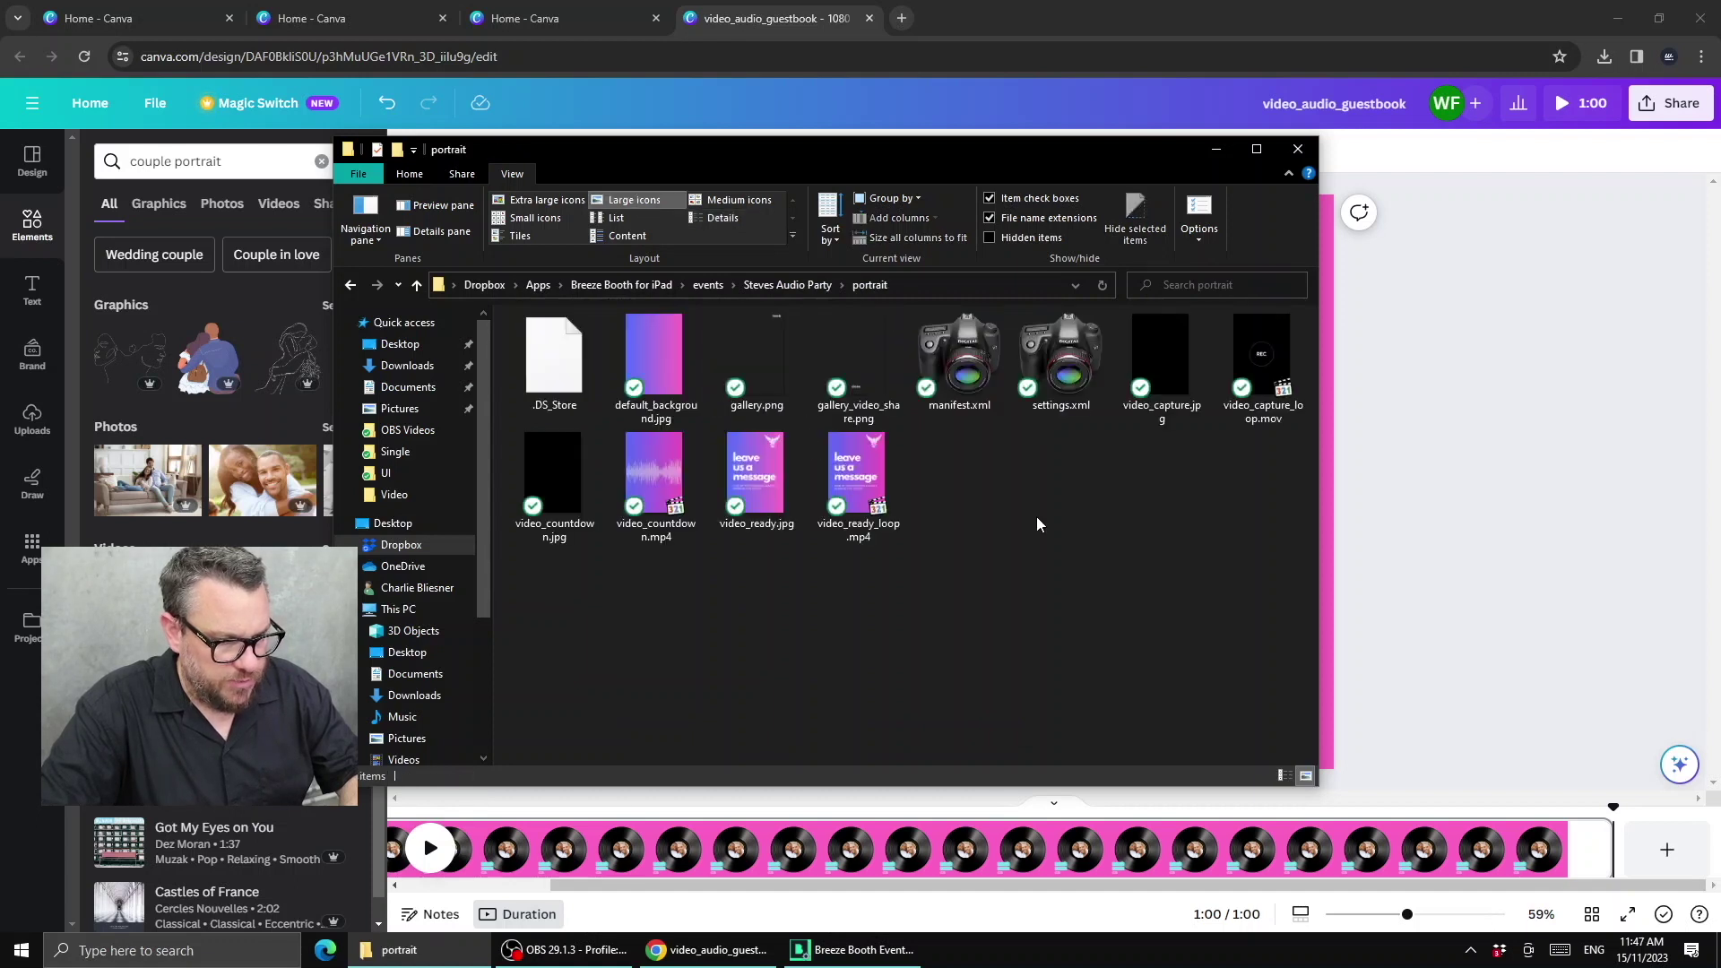
right_click(1007, 475)
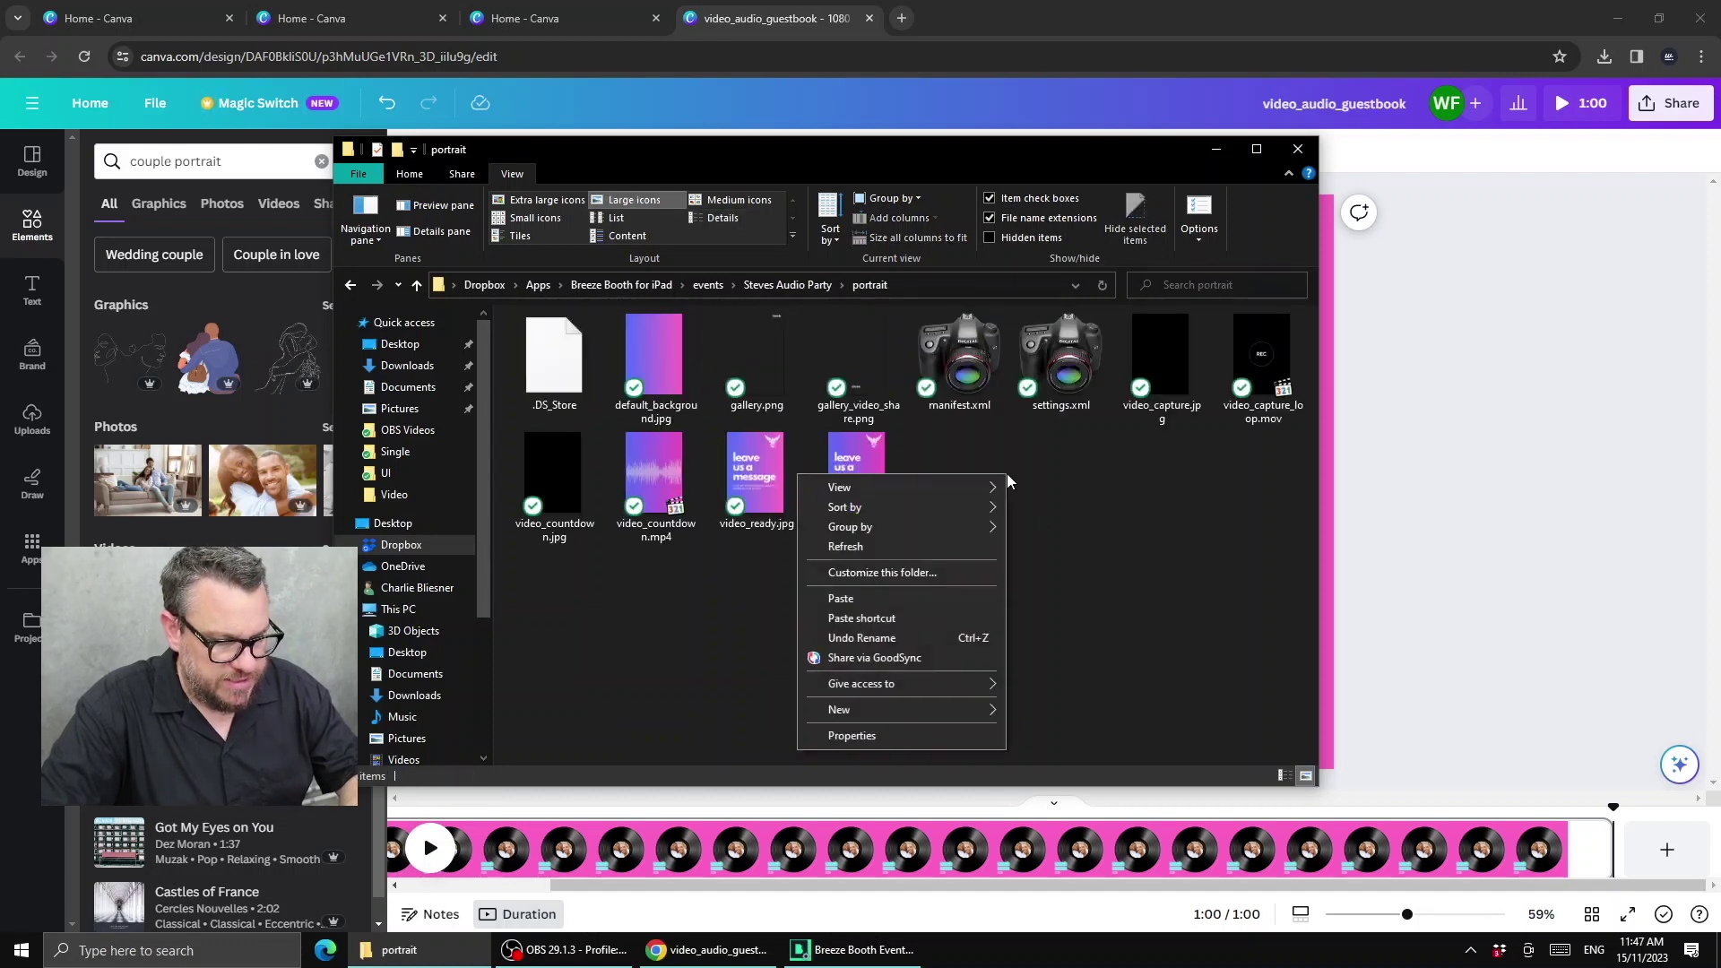
click(879, 600)
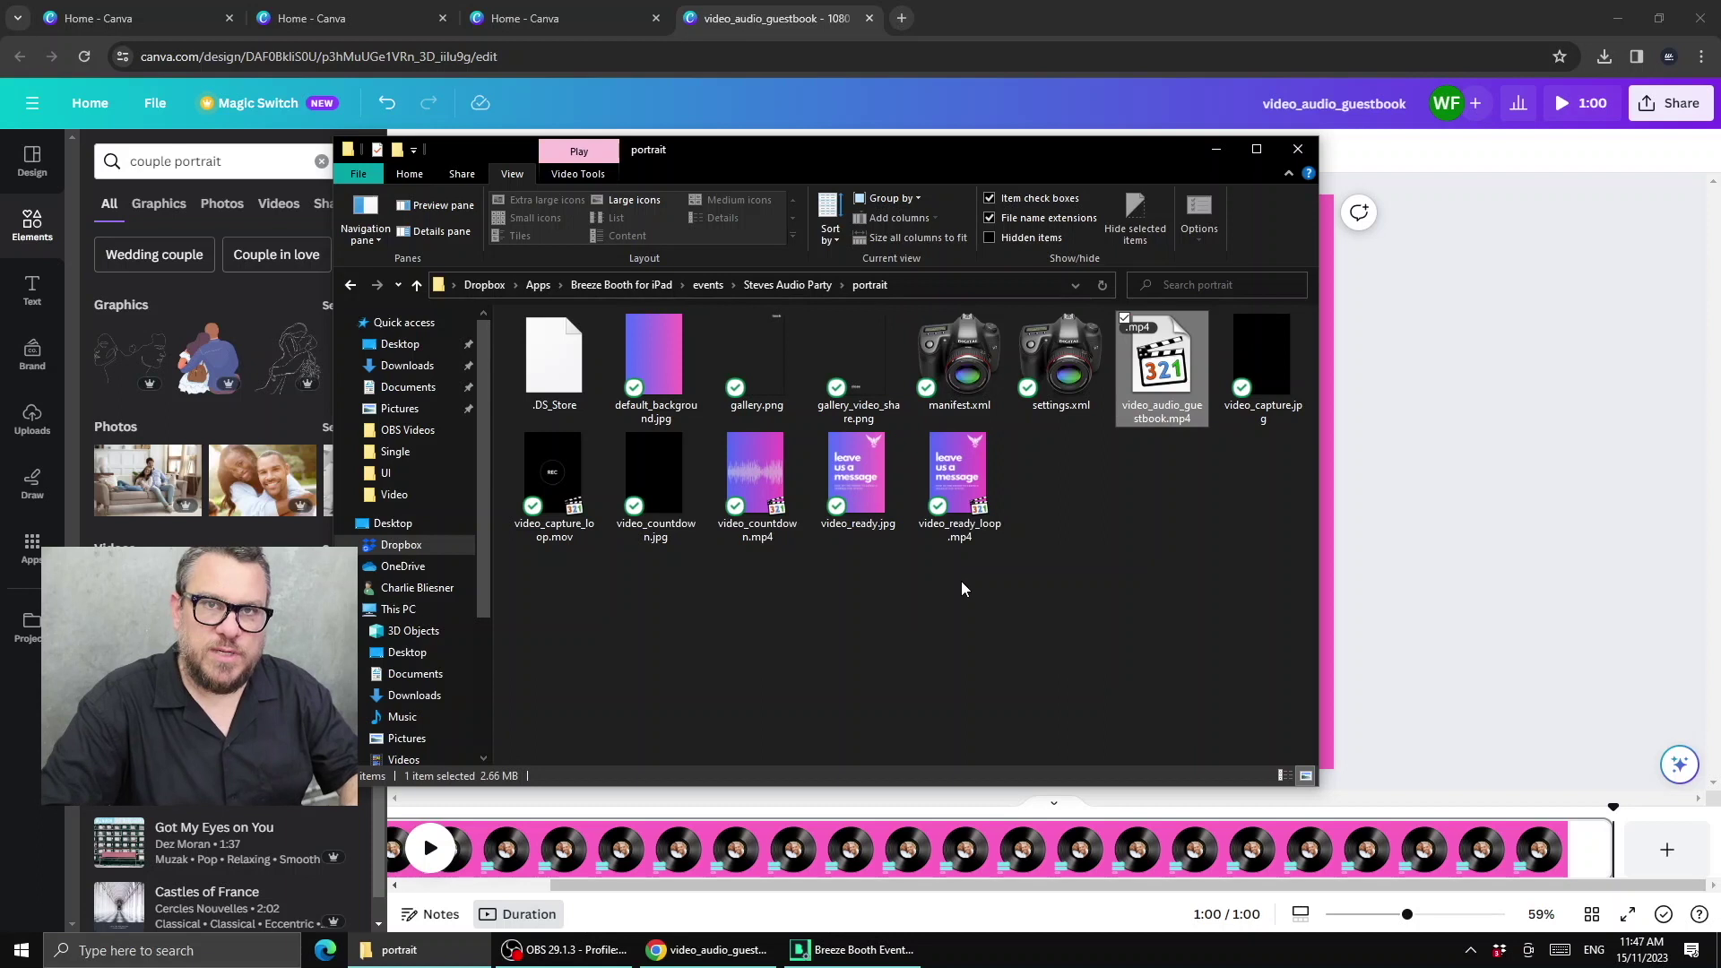
Step: Compare the file sizes of video_ready_loop.mp4 and video_audio_guestbook.mp4 in the portrait folder
click(1083, 507)
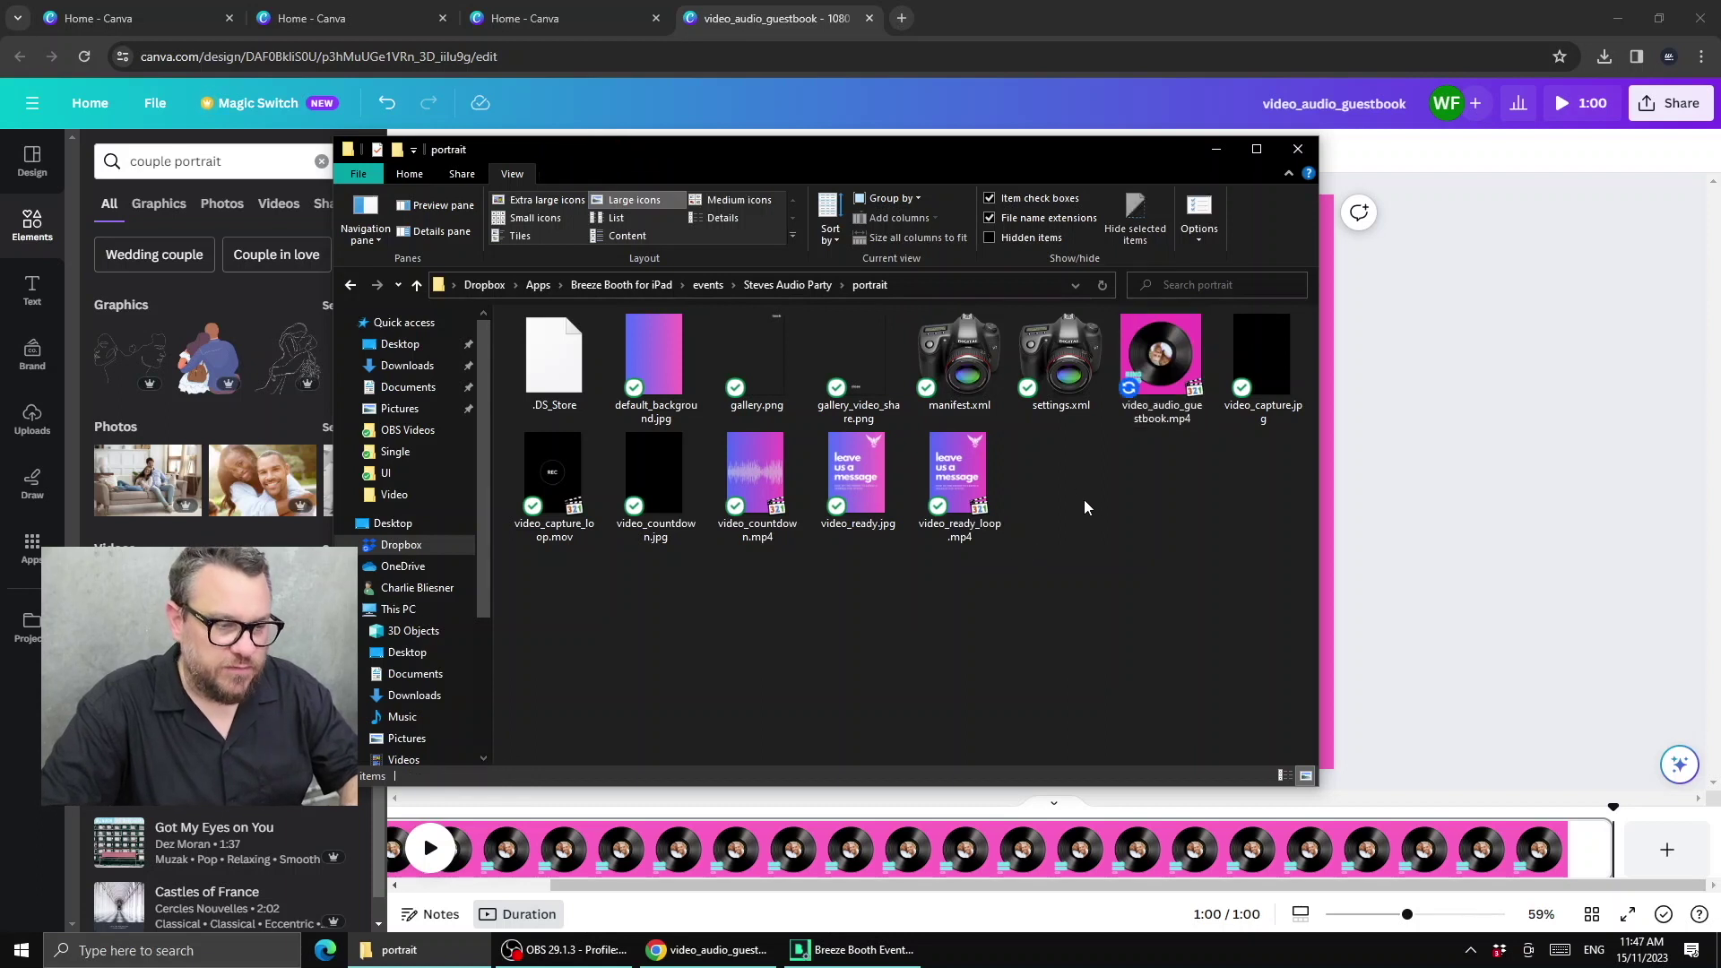
click(968, 462)
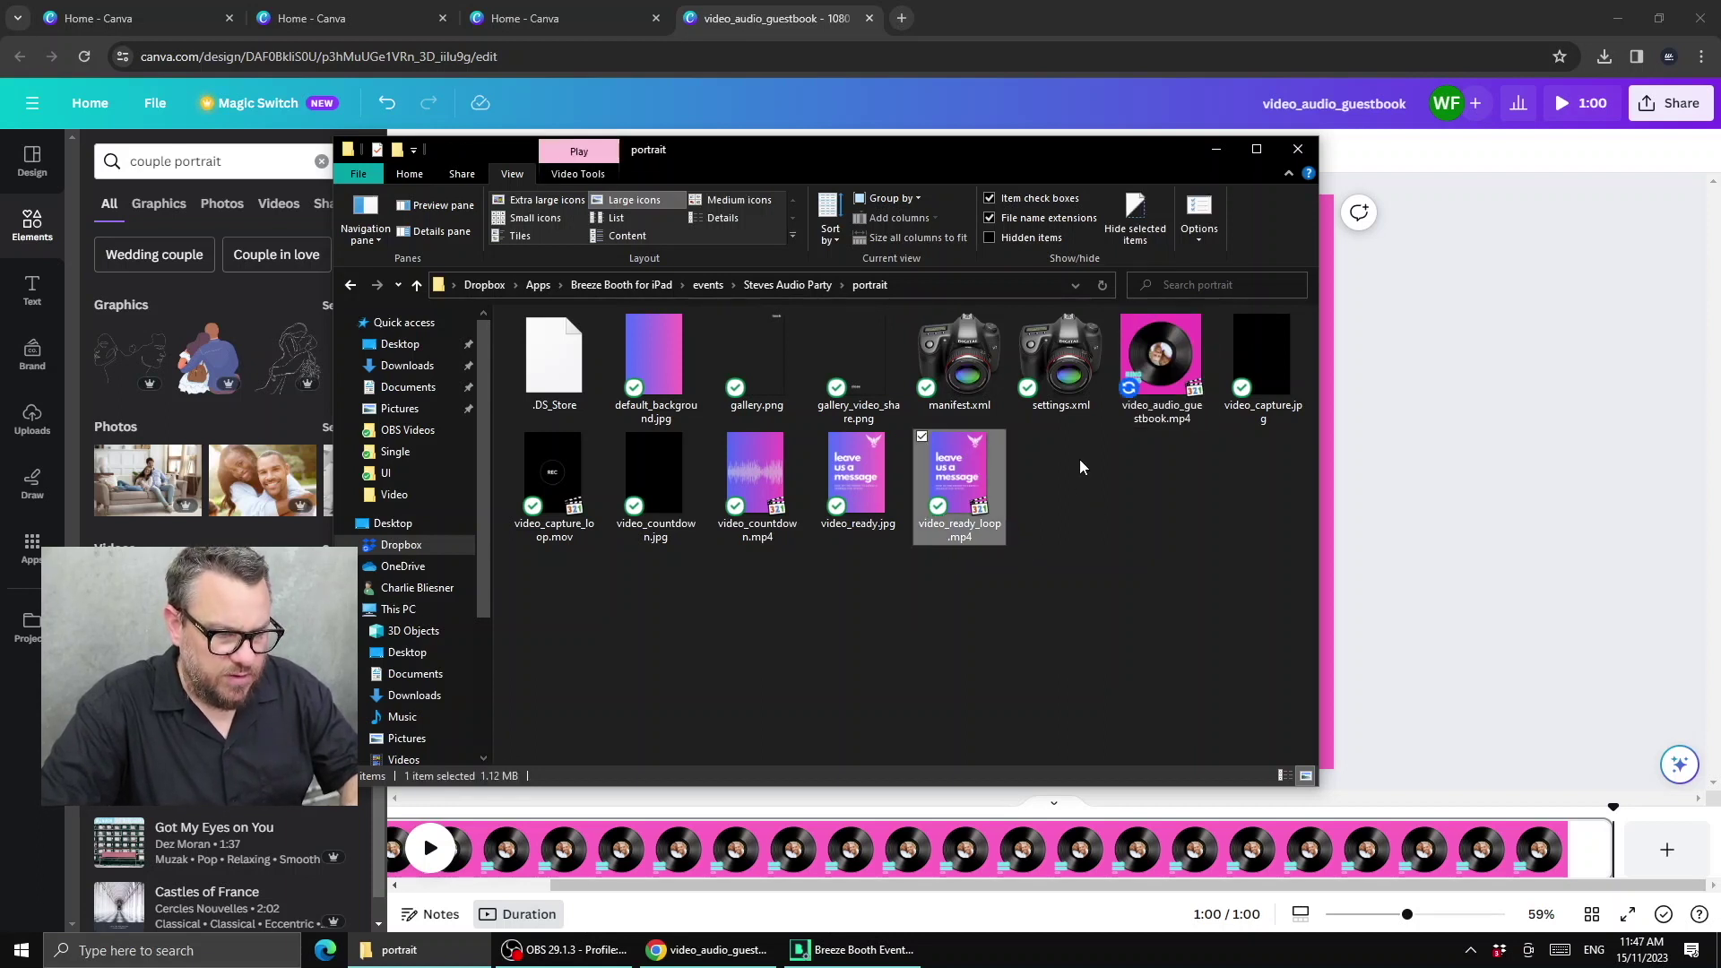
click(1165, 359)
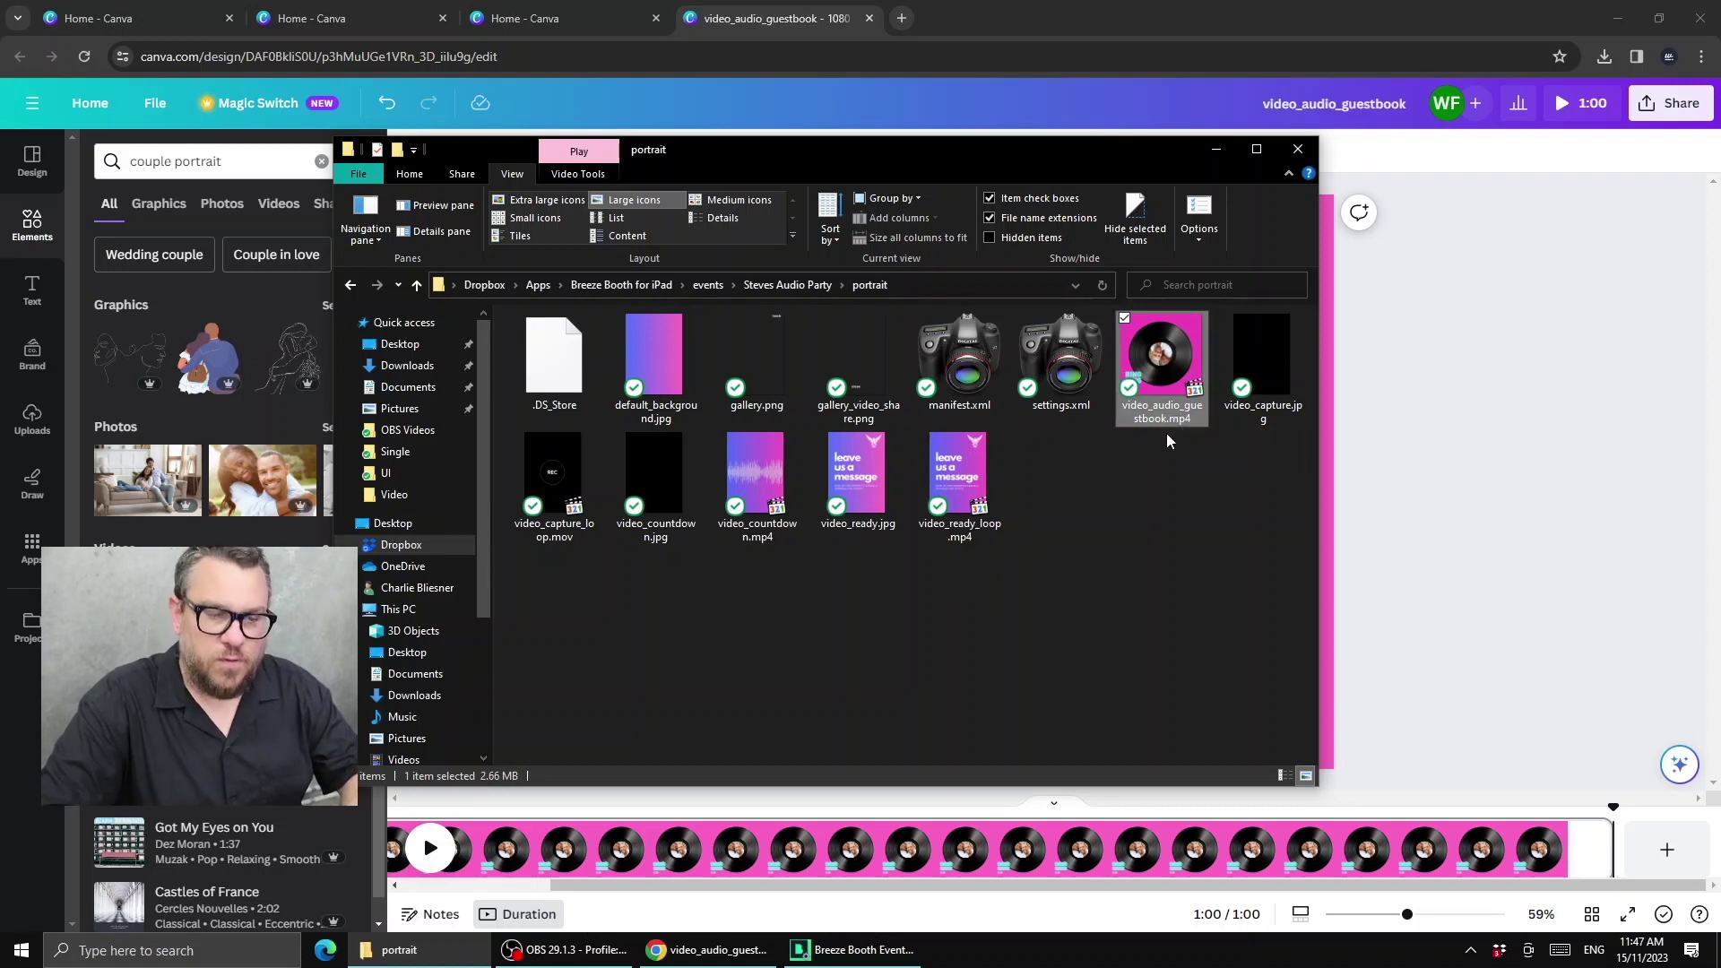
click(1117, 511)
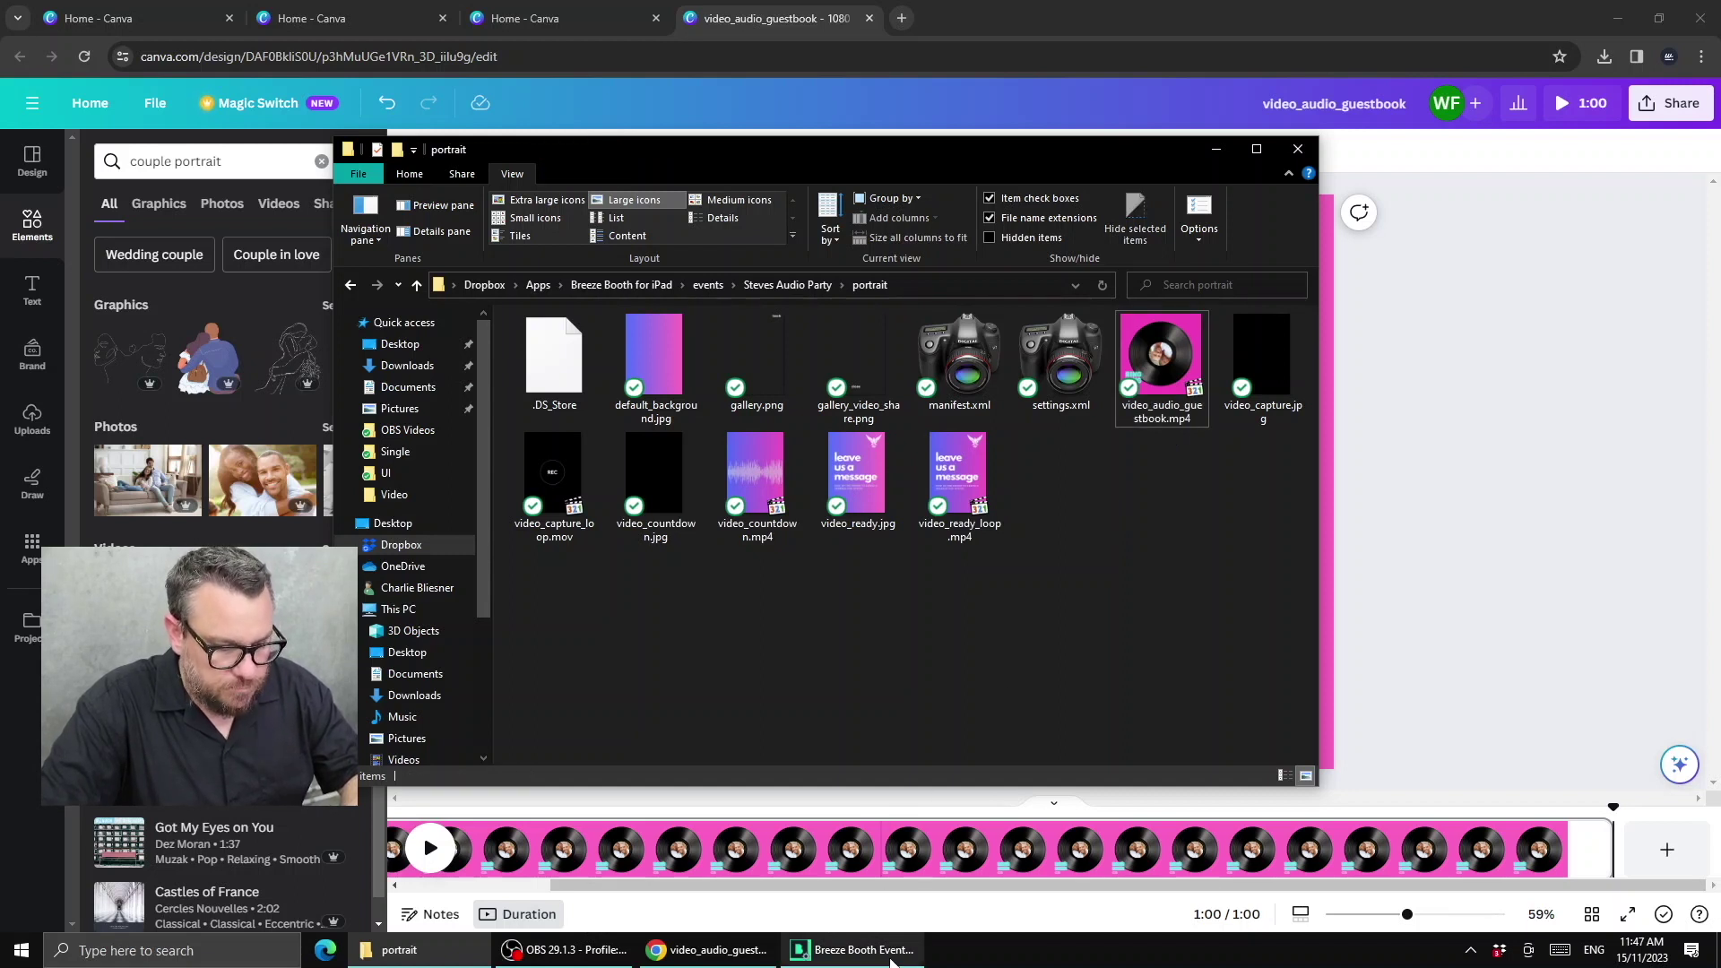
click(861, 950)
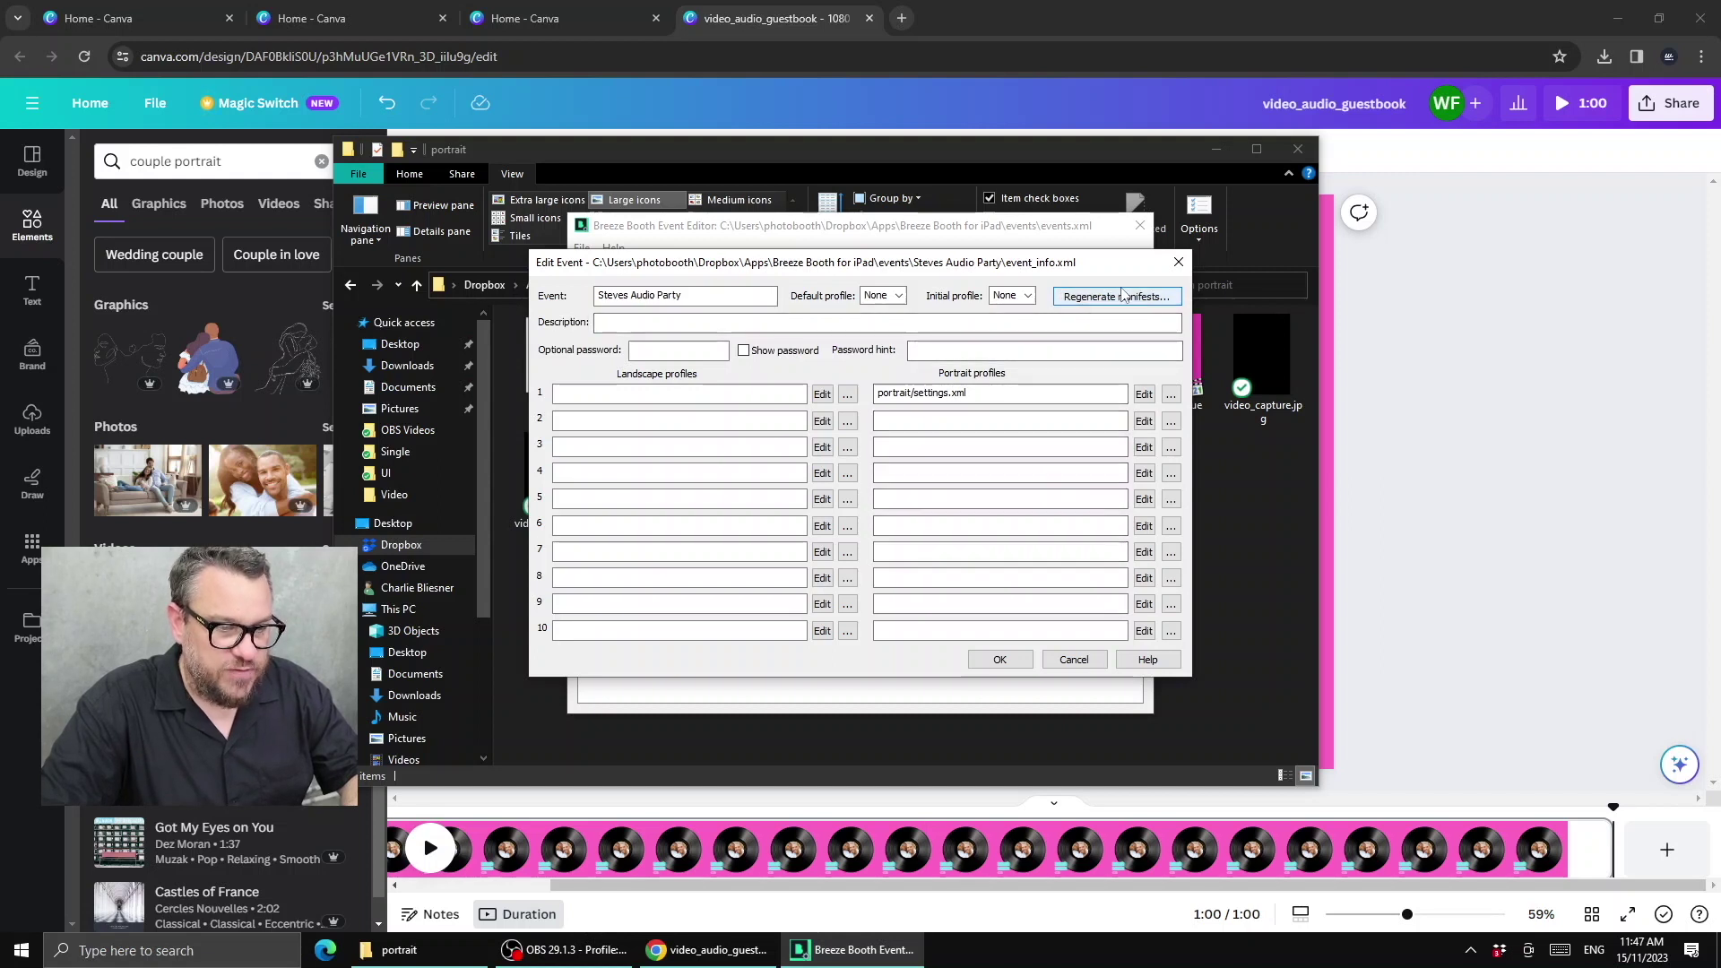
Step: Regenerate the Steves Audio Party manifests, confirm Dropbox synced them, and save the event
click(1075, 662)
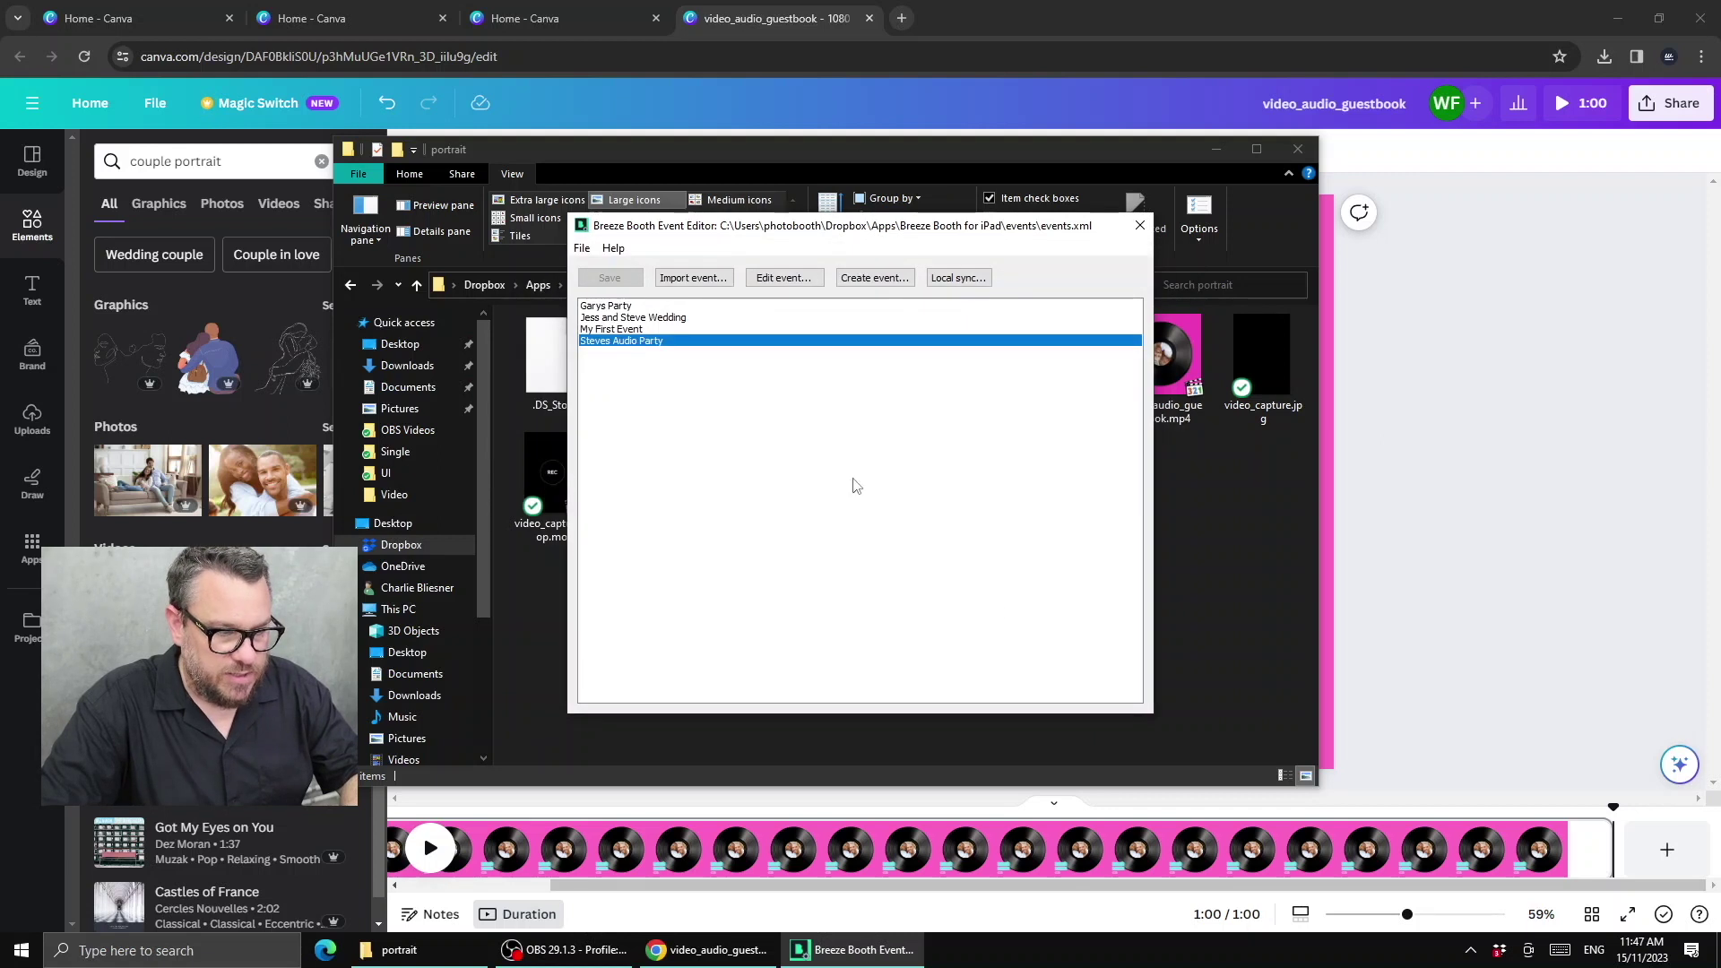
double_click(651, 349)
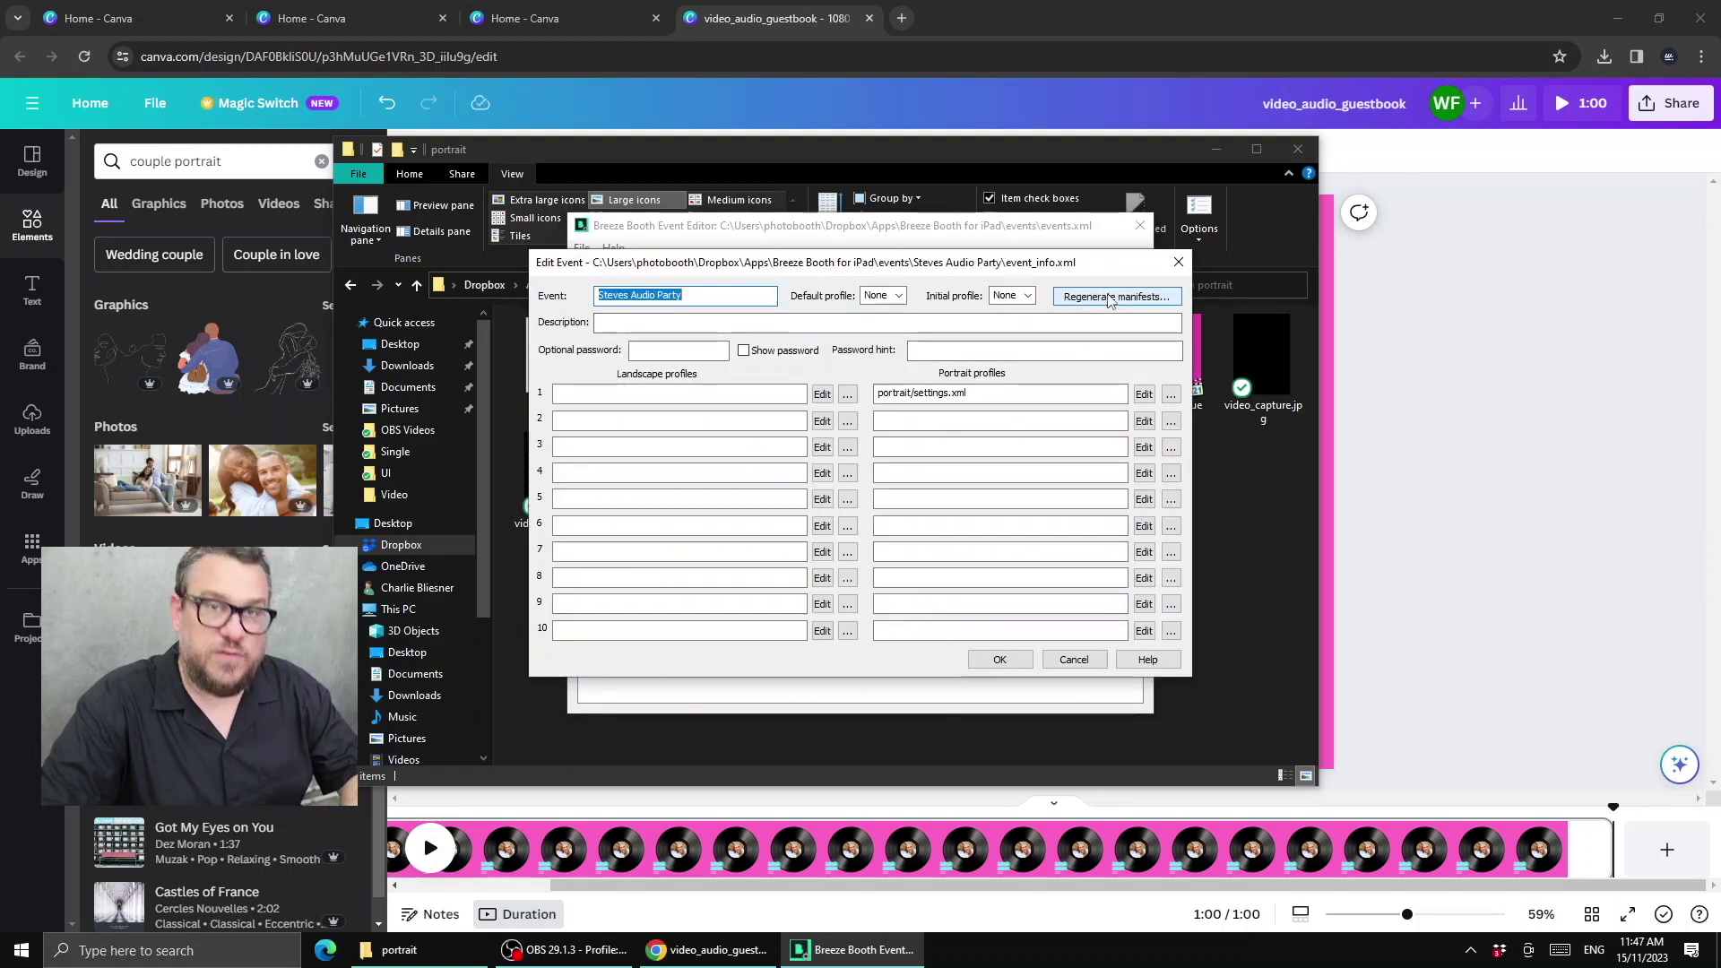
click(1109, 298)
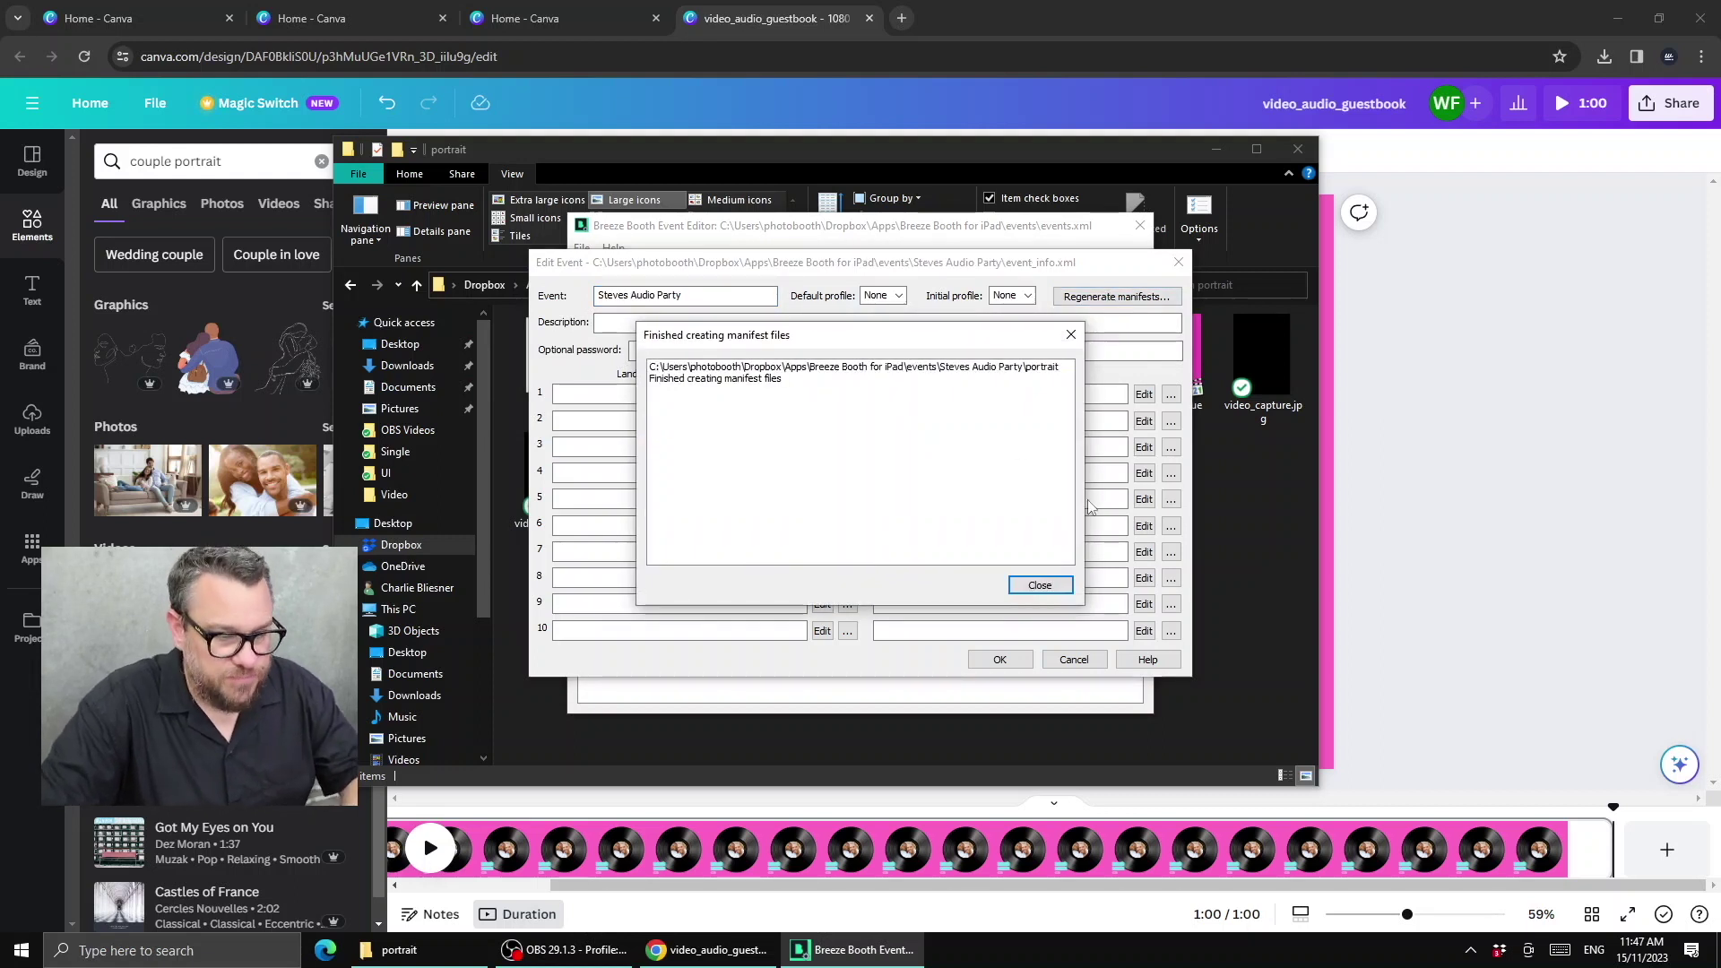
click(1039, 585)
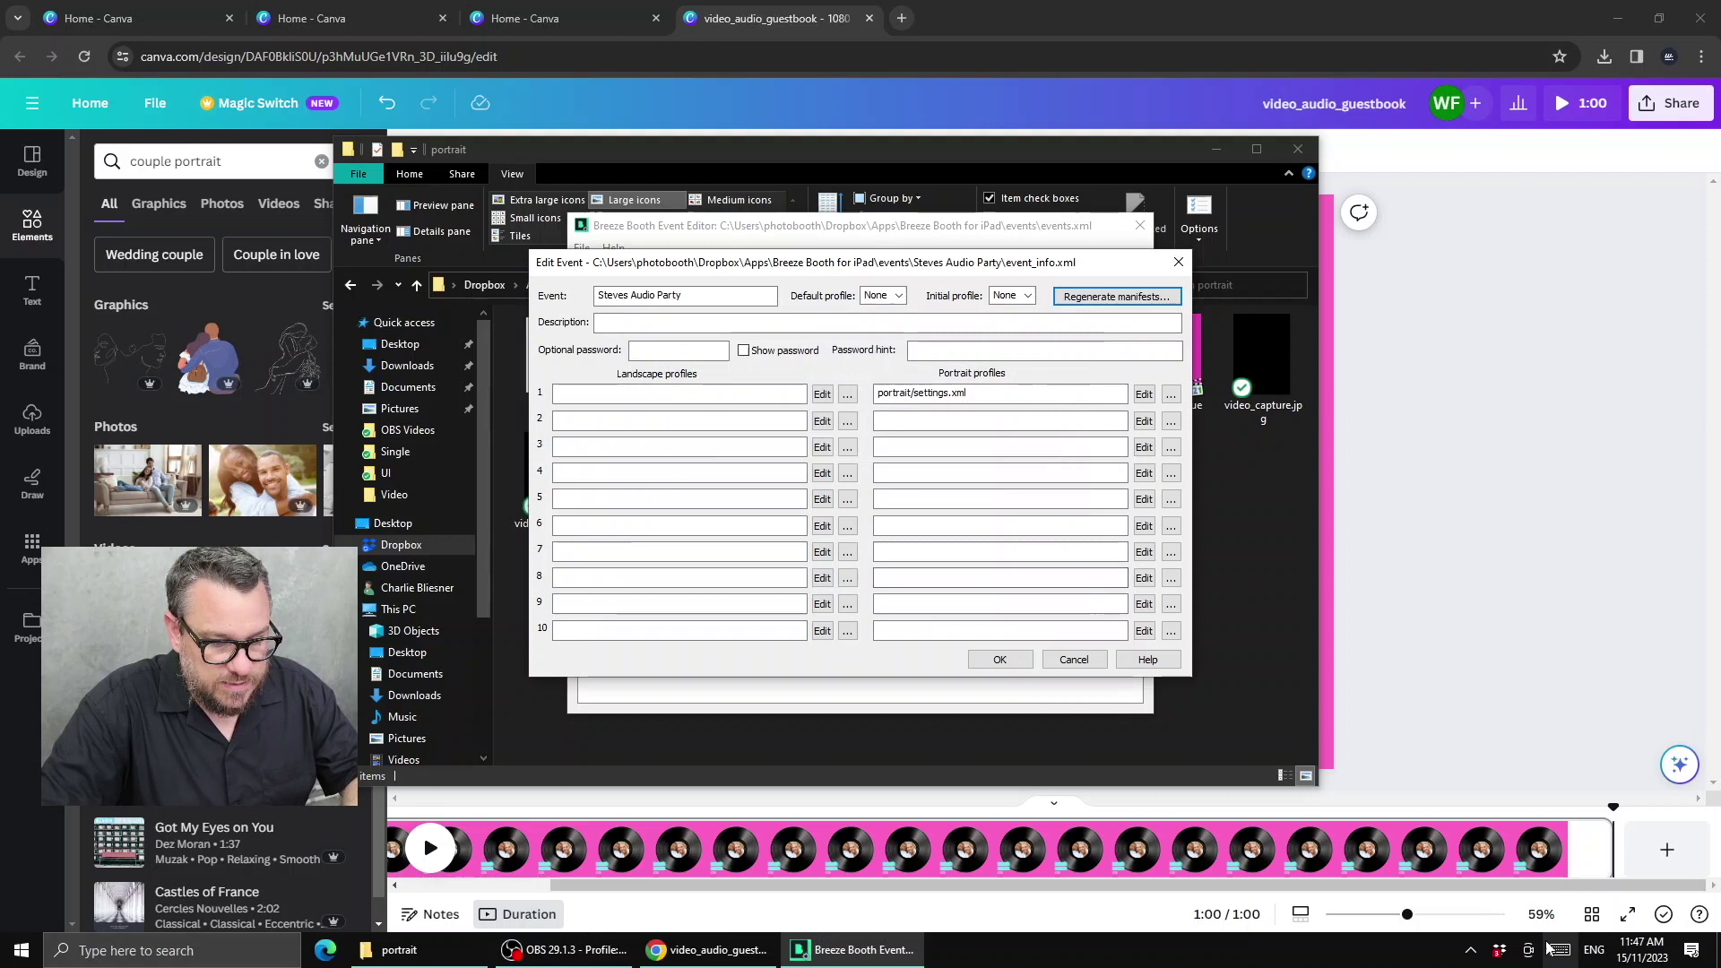
click(1499, 950)
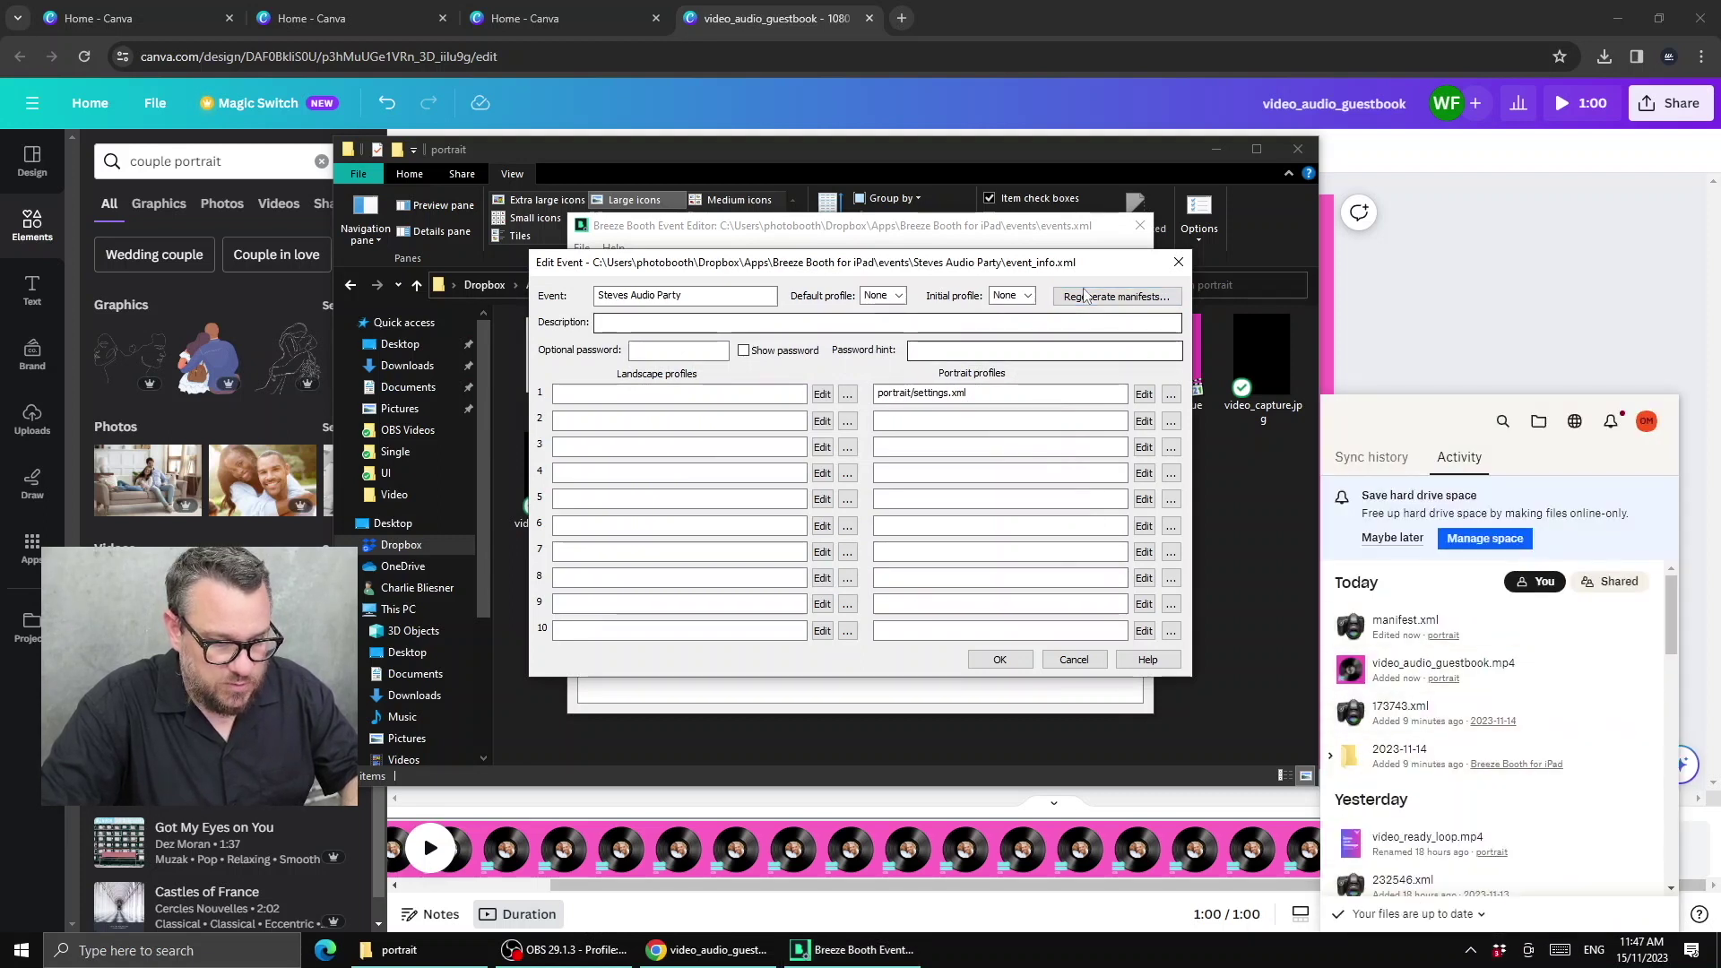
click(1000, 658)
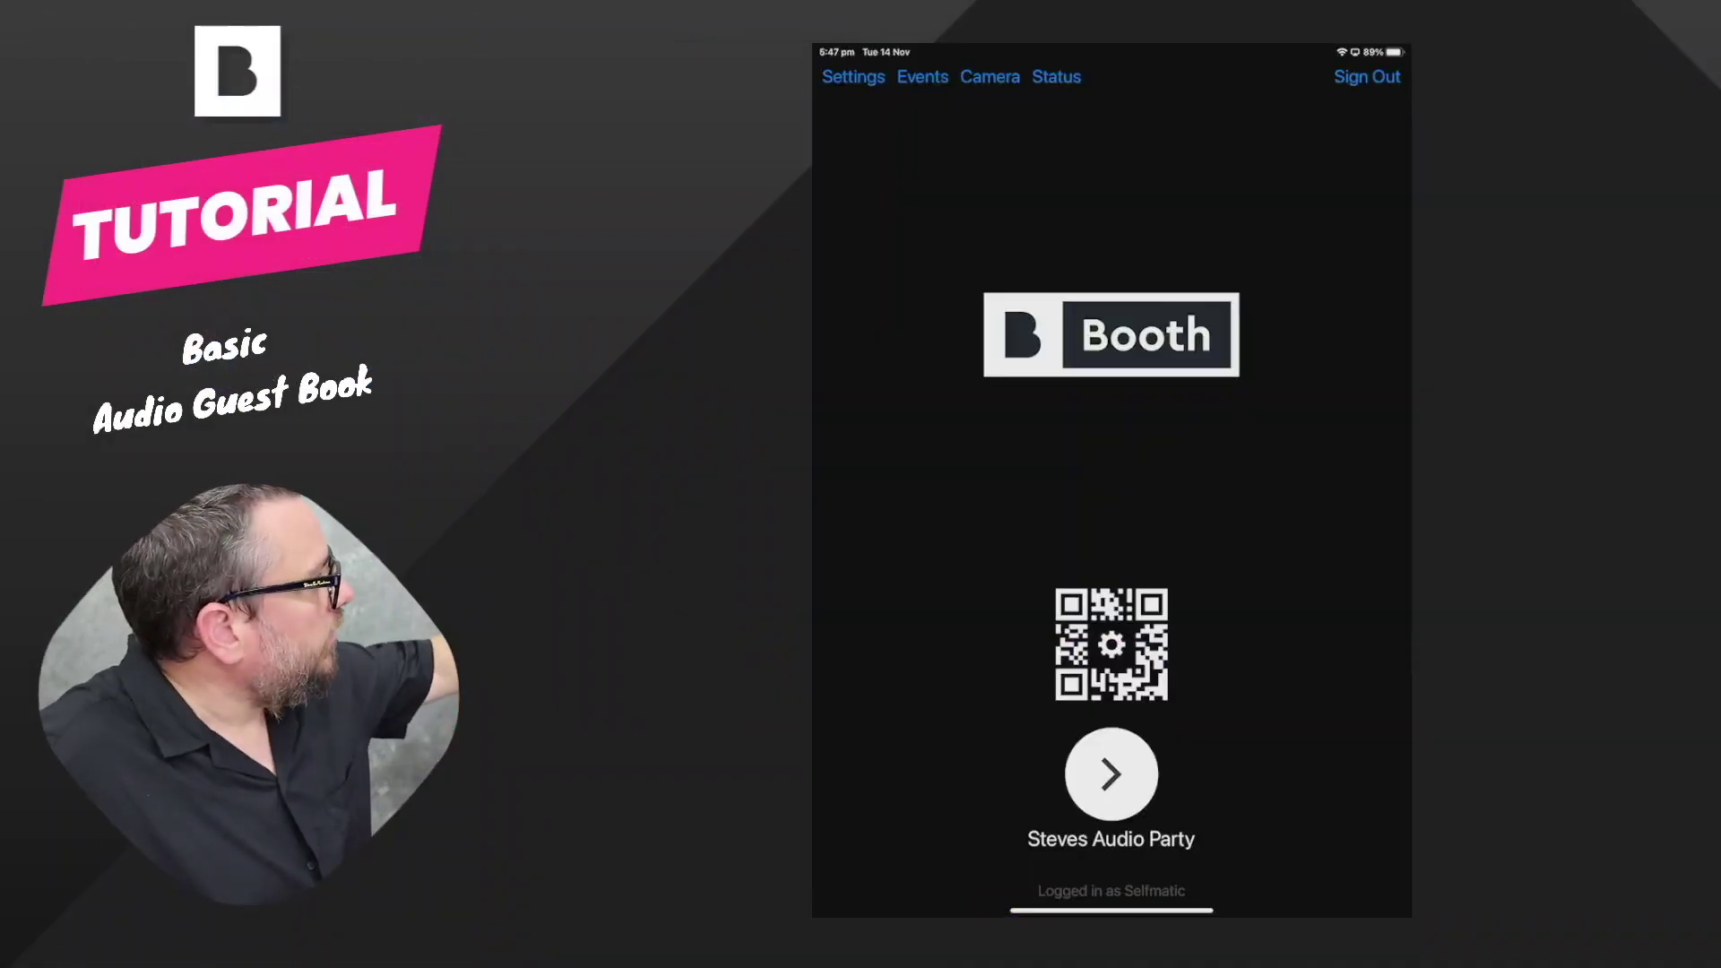
Step: Update Steves Audio Party on the iPad to pull its new manifest and video_audio_guestbook.mp4
click(921, 291)
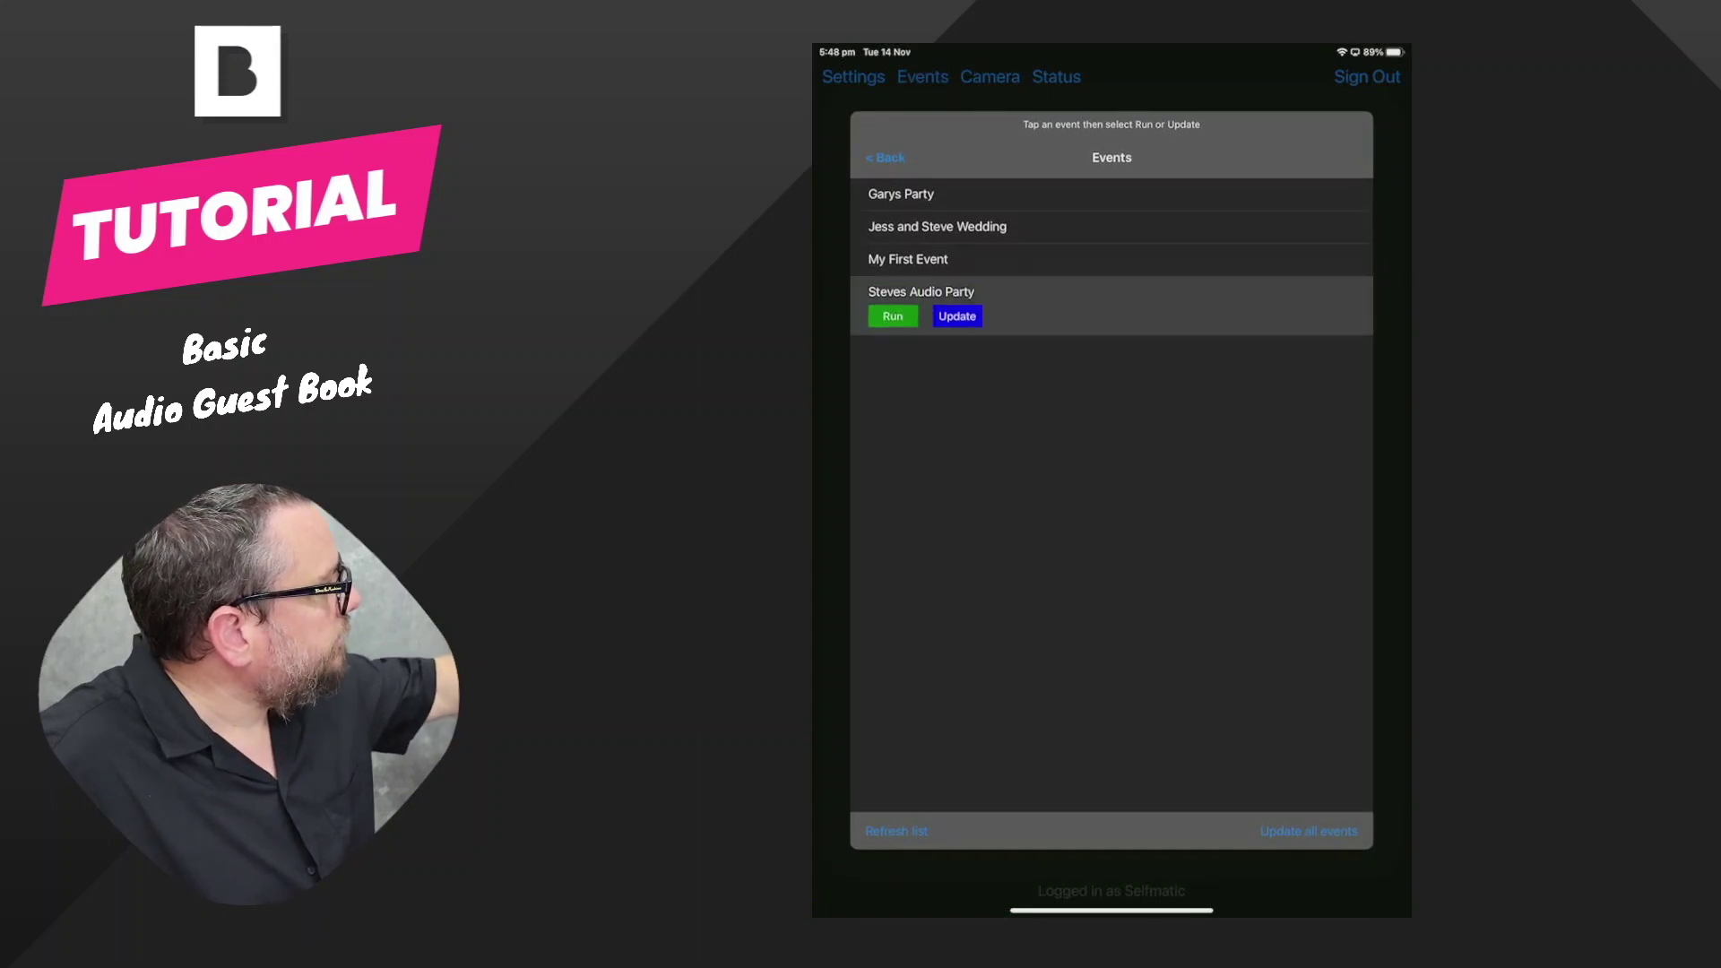
click(956, 315)
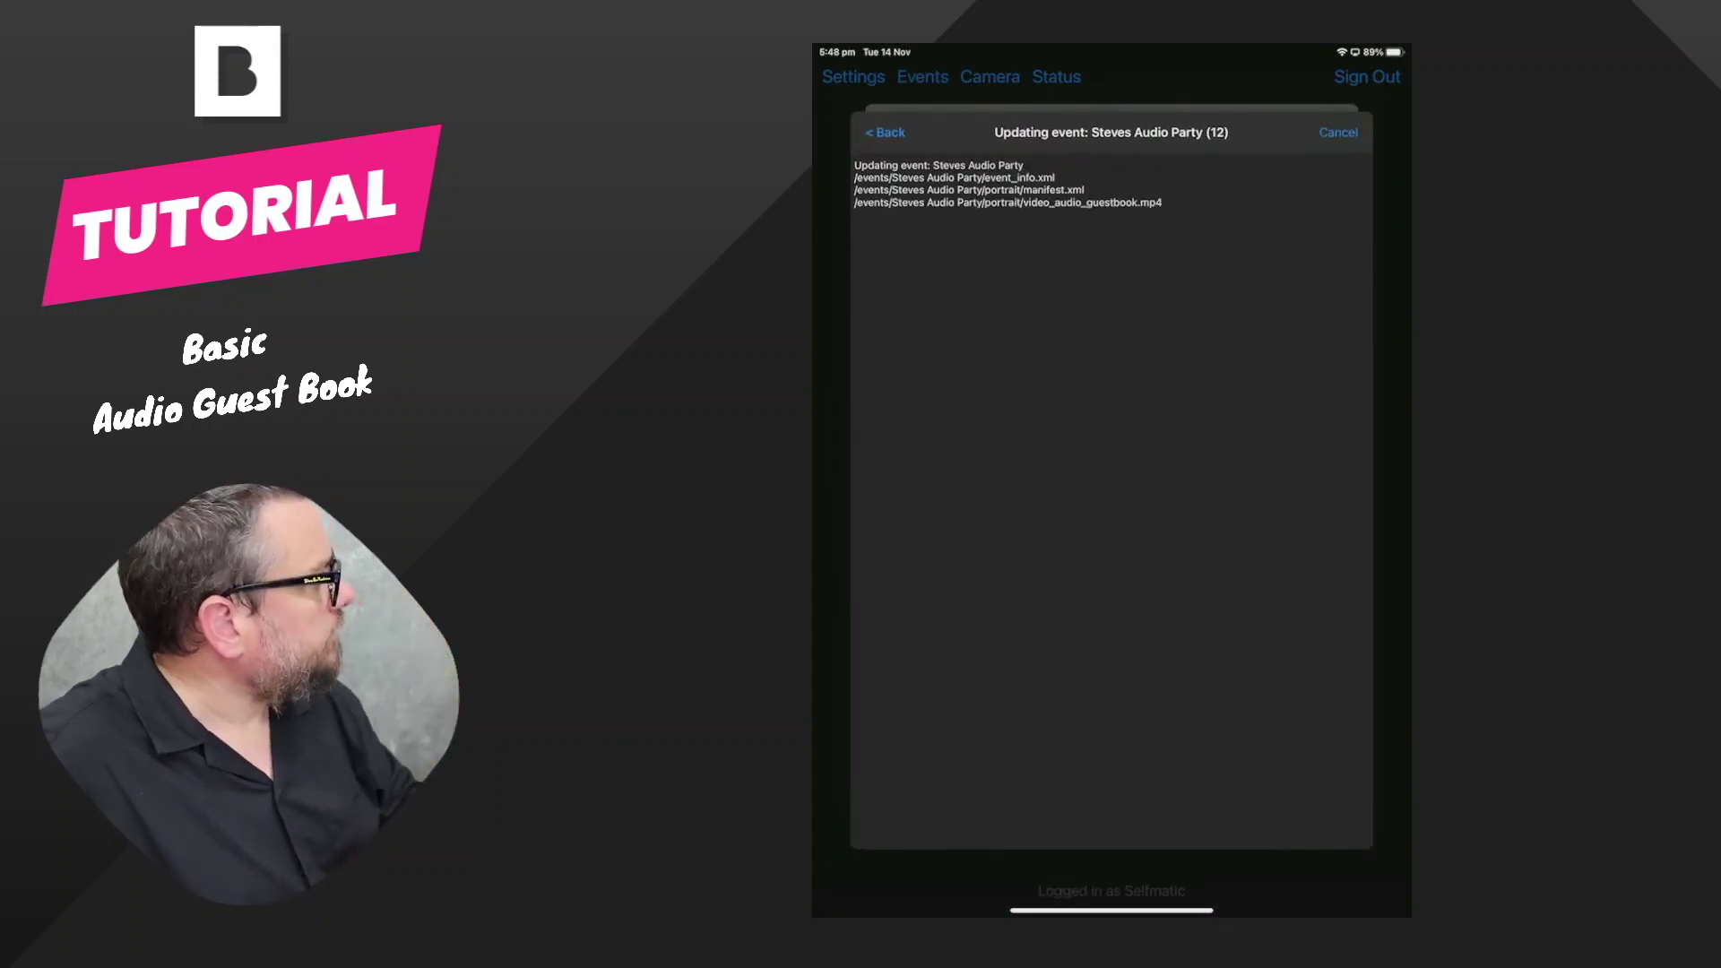